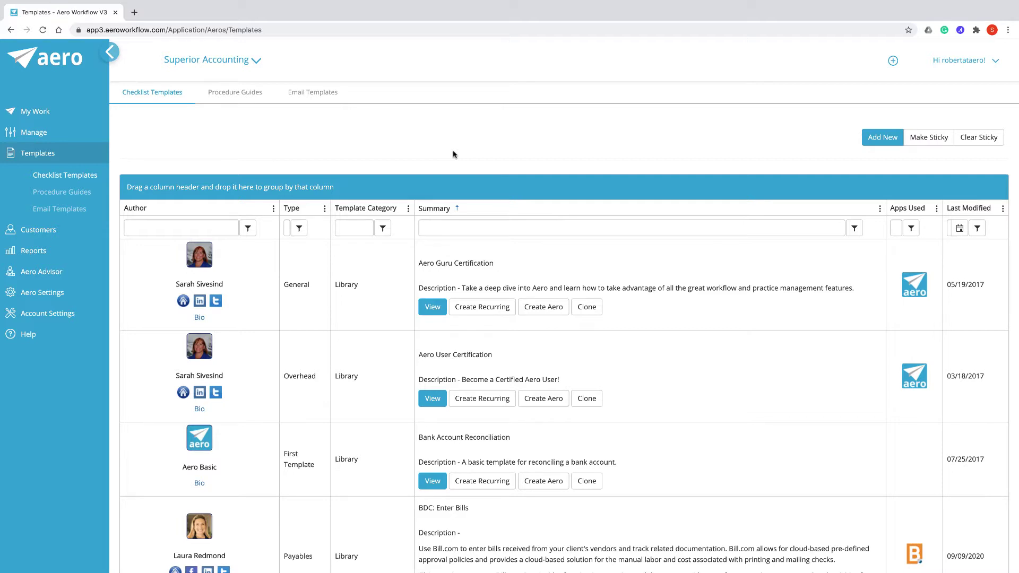
- Filter the checklist templates by the template category "aero" and clear that filter again
{"action": "left_click", "coordinate": [343, 228]}
{"action": "type", "text": "aero"}
{"action": "key", "text": "Return"}
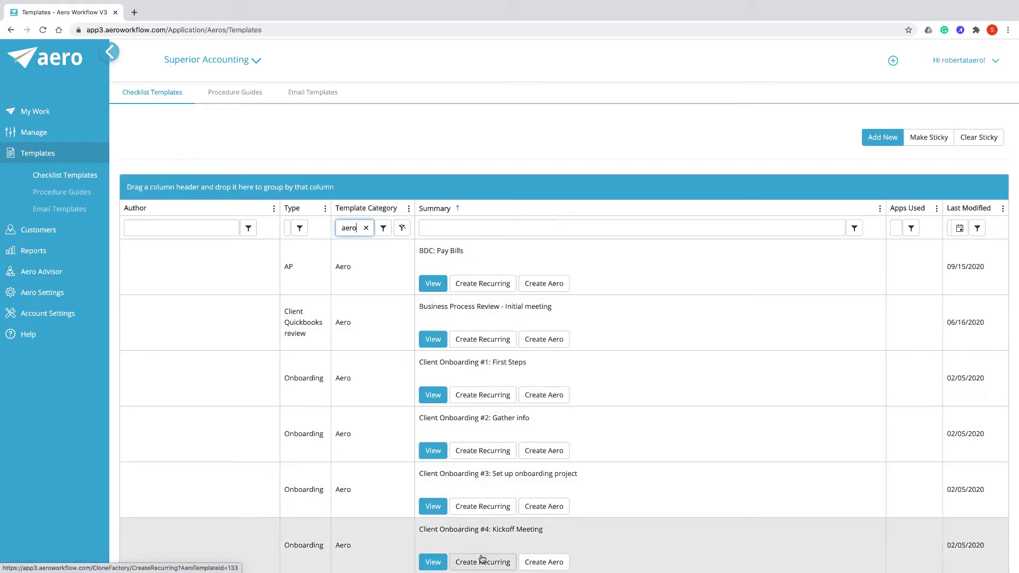
{"action": "left_click", "coordinate": [367, 228]}
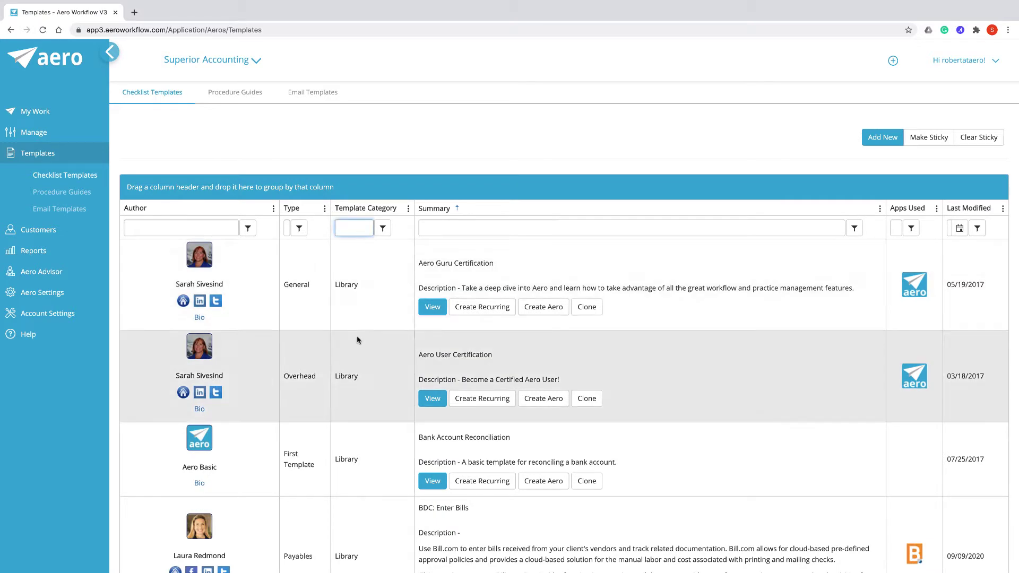
- View the "BDC: Enter Bills" library template, read through its body and steps, and close it
{"action": "scroll", "coordinate": [357, 340], "scroll_direction": "down", "scroll_amount": 3}
{"action": "scroll", "coordinate": [357, 340], "scroll_direction": "down", "scroll_amount": 5}
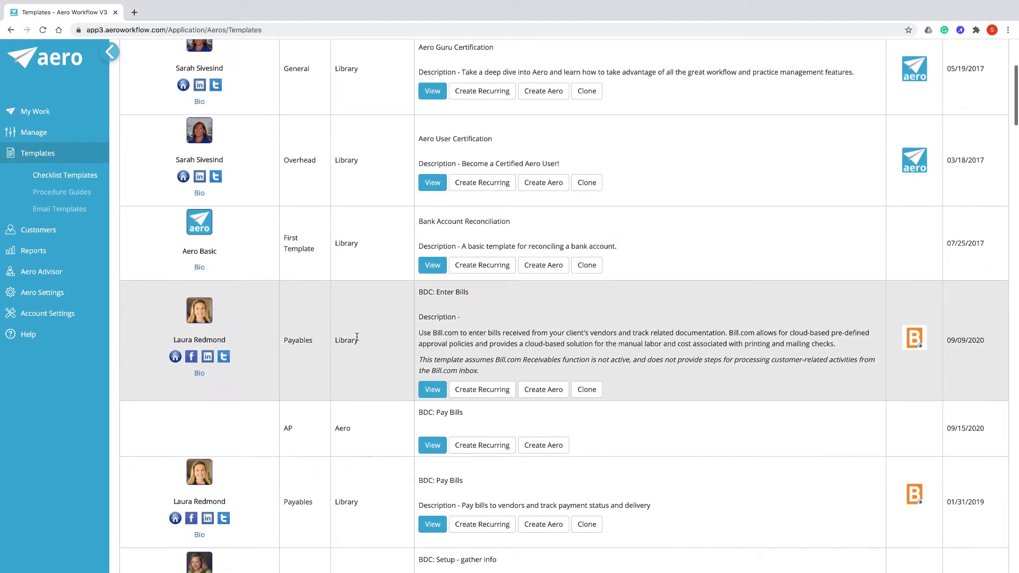
{"action": "left_click", "coordinate": [433, 389]}
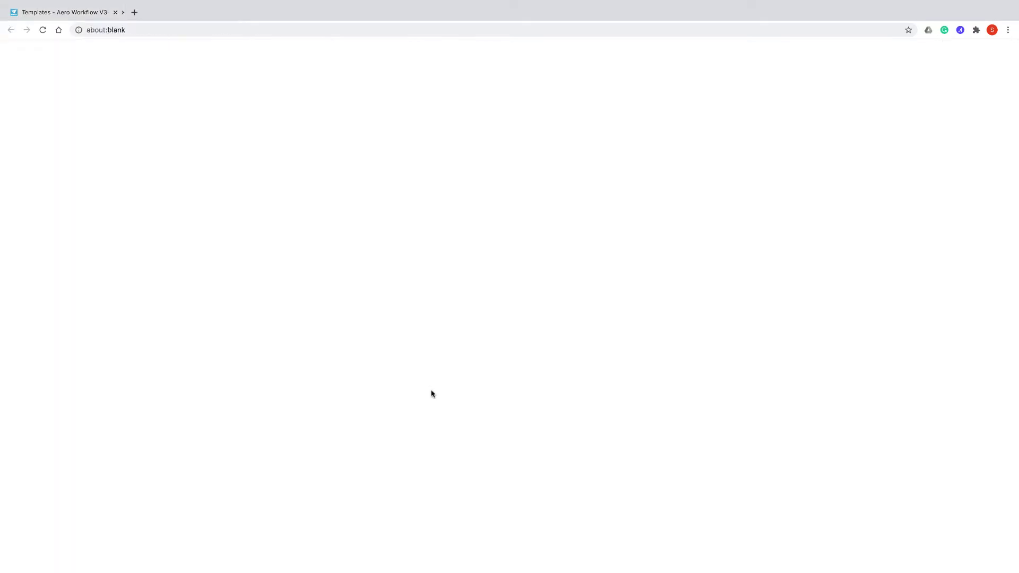
{"action": "scroll", "coordinate": [500, 282], "scroll_direction": "down", "scroll_amount": 5}
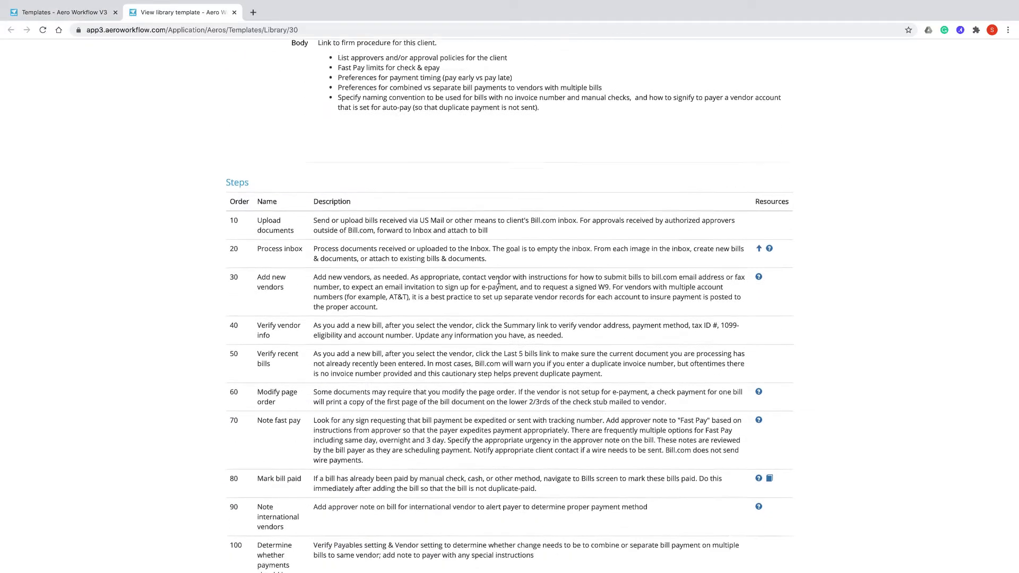
{"action": "scroll", "coordinate": [500, 283], "scroll_direction": "down", "scroll_amount": 7}
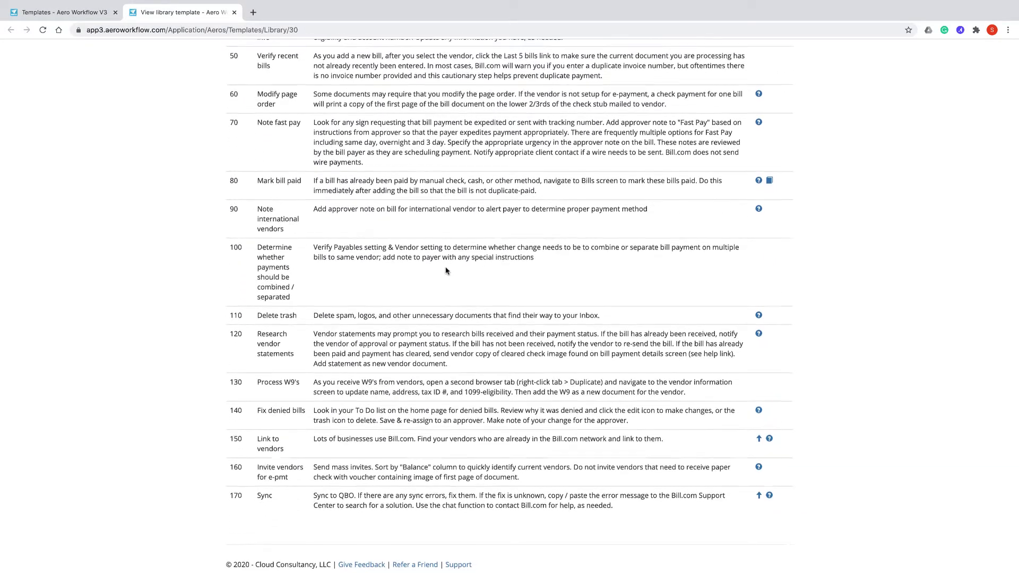
{"action": "scroll", "coordinate": [445, 267], "scroll_direction": "up", "scroll_amount": 10}
{"action": "scroll", "coordinate": [445, 267], "scroll_direction": "up", "scroll_amount": 2}
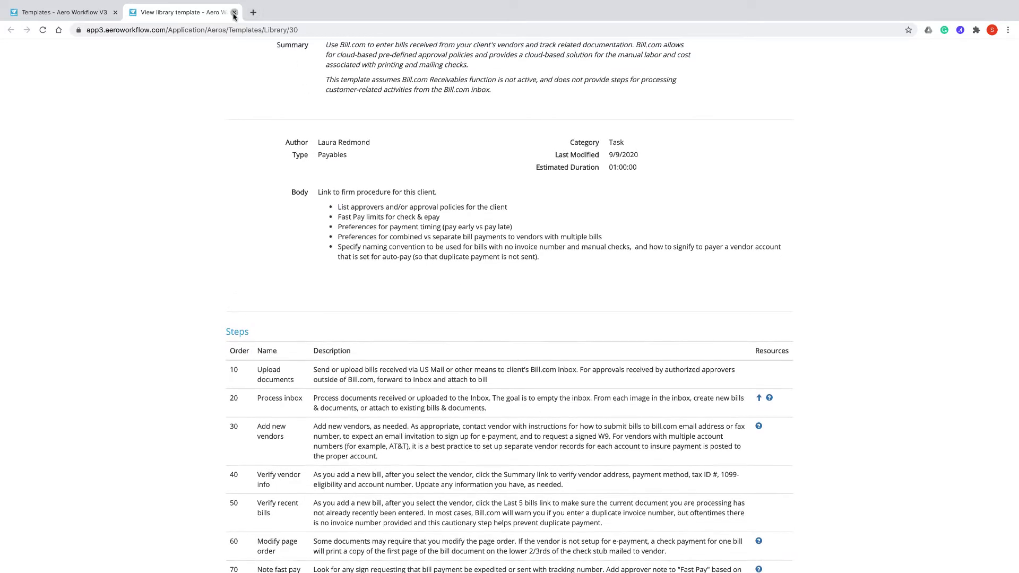
{"action": "left_click", "coordinate": [234, 12]}
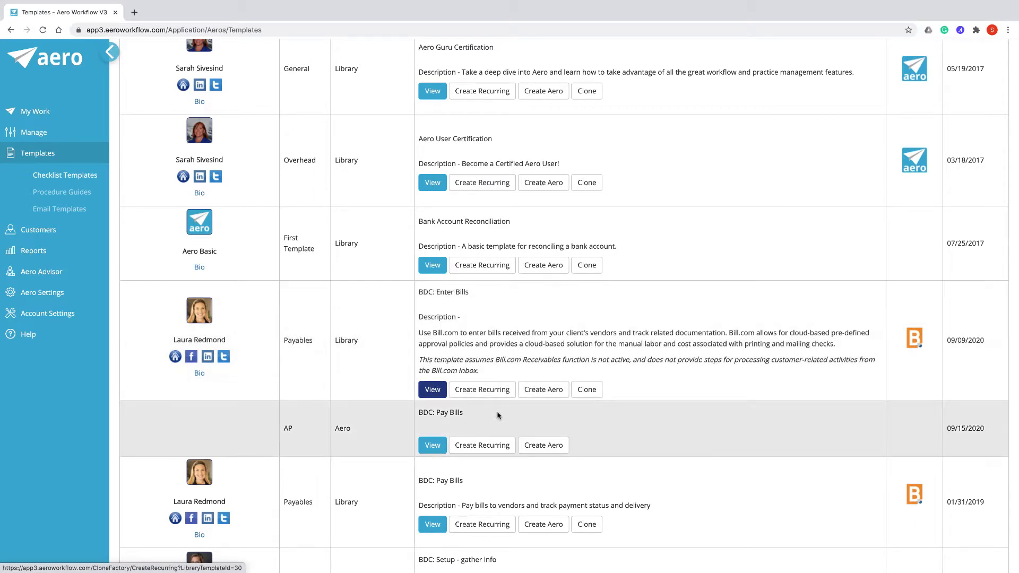
- Clone the "BDC: Enter Bills" library template and look over the copy's details and steps
{"action": "left_click", "coordinate": [587, 390]}
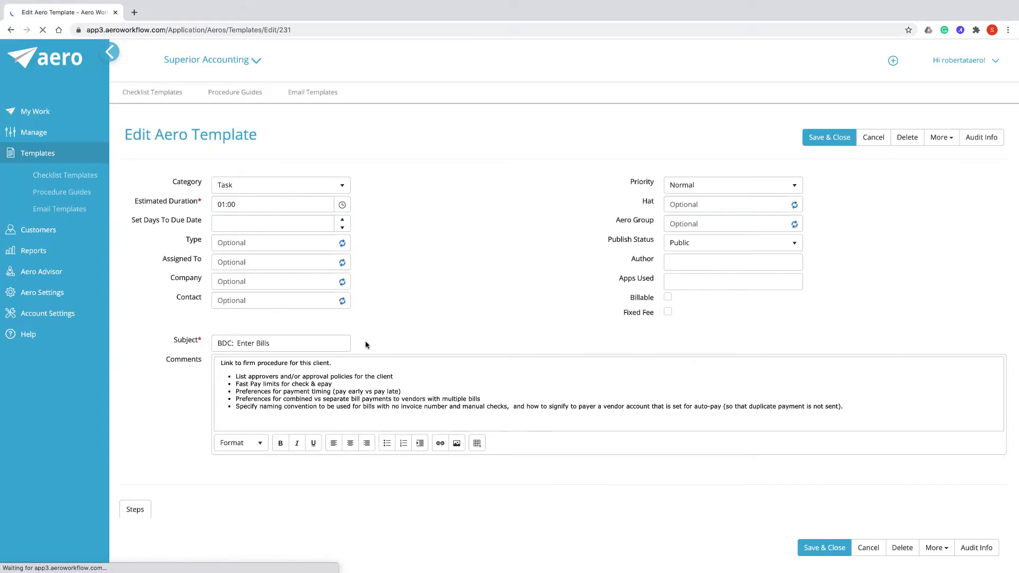
{"action": "scroll", "coordinate": [422, 358], "scroll_direction": "down", "scroll_amount": 2}
{"action": "scroll", "coordinate": [421, 358], "scroll_direction": "down", "scroll_amount": 5}
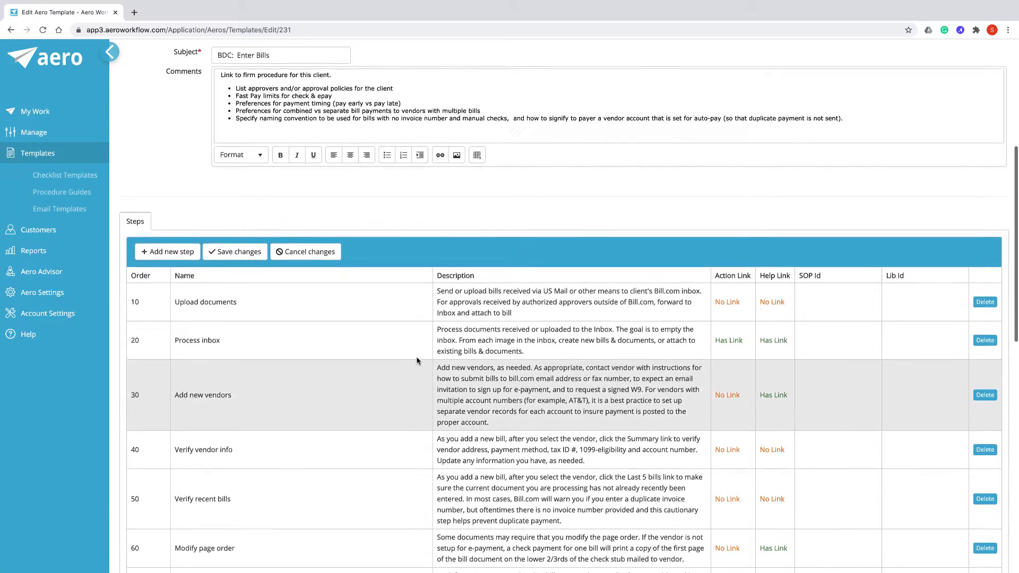
{"action": "scroll", "coordinate": [424, 360], "scroll_direction": "up", "scroll_amount": 7}
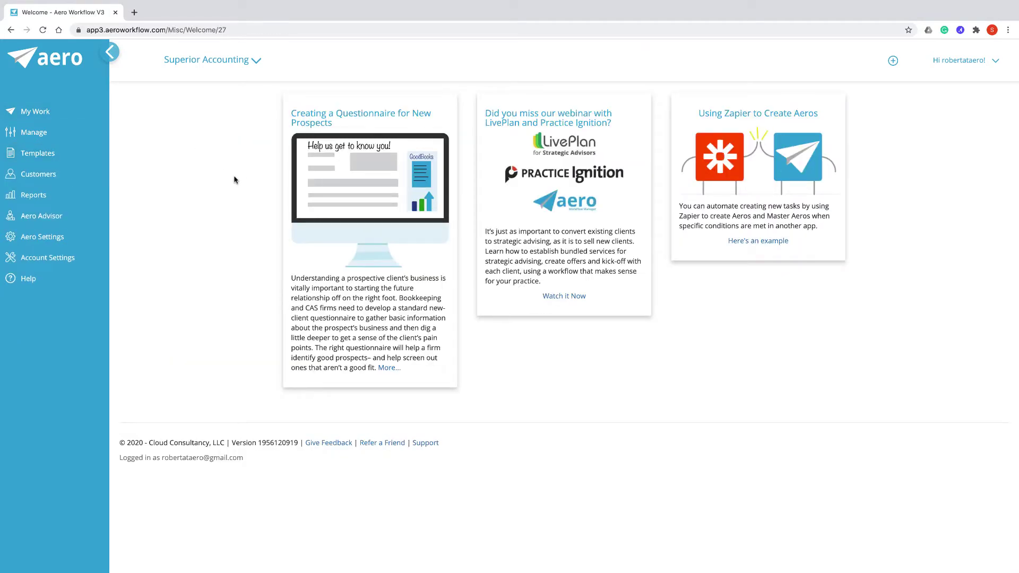
- Go to My Dashboard and filter its tasks to This Week, followed by This Month
{"action": "left_click", "coordinate": [45, 112]}
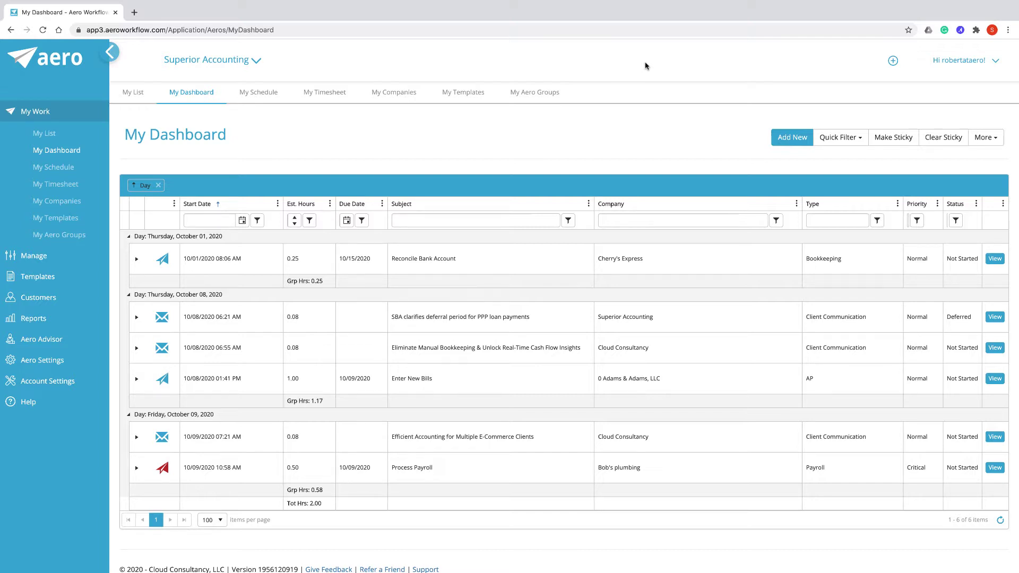
{"action": "left_click", "coordinate": [840, 137]}
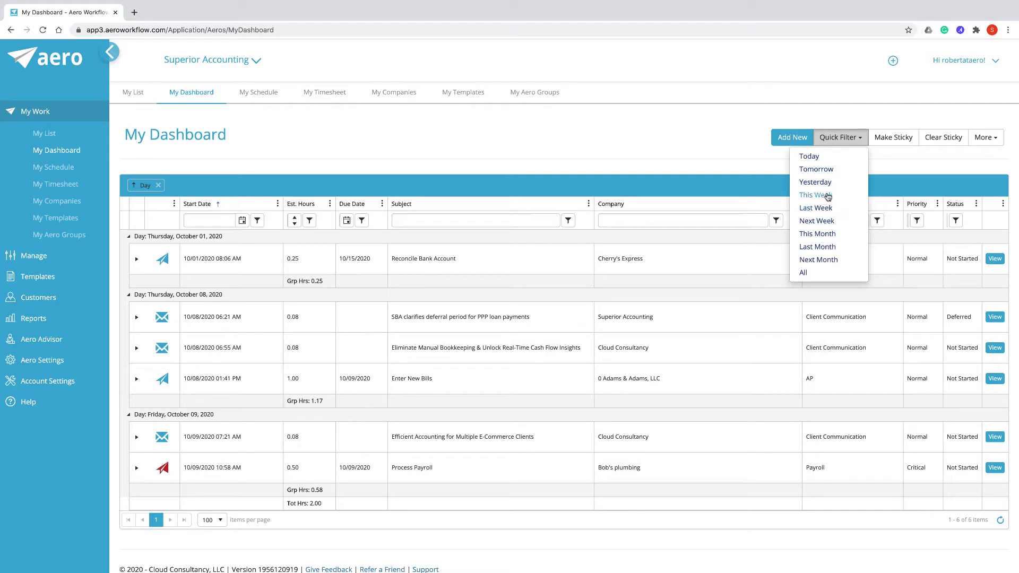
{"action": "left_click", "coordinate": [825, 195]}
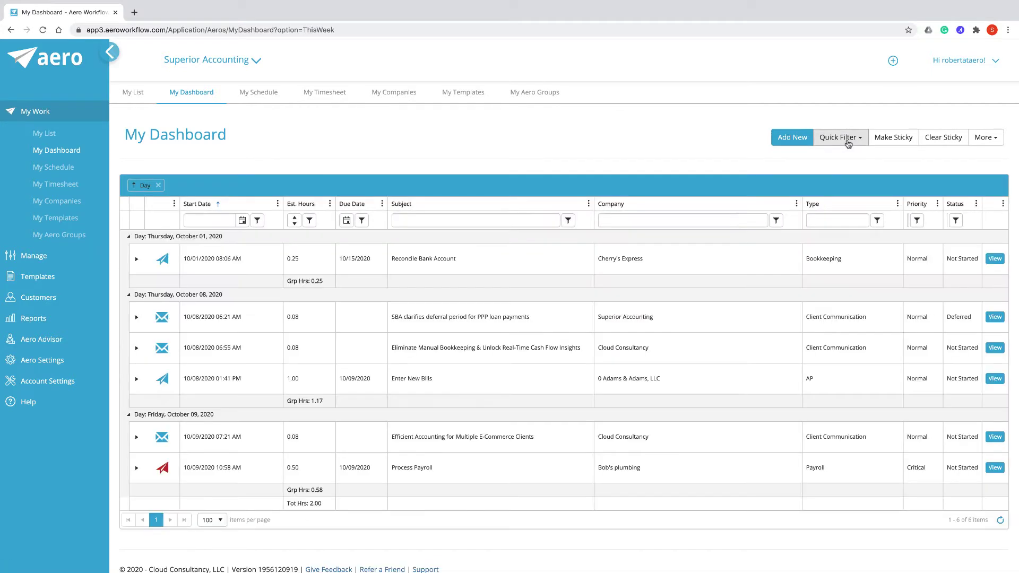
{"action": "left_click", "coordinate": [846, 142]}
{"action": "left_click", "coordinate": [821, 237]}
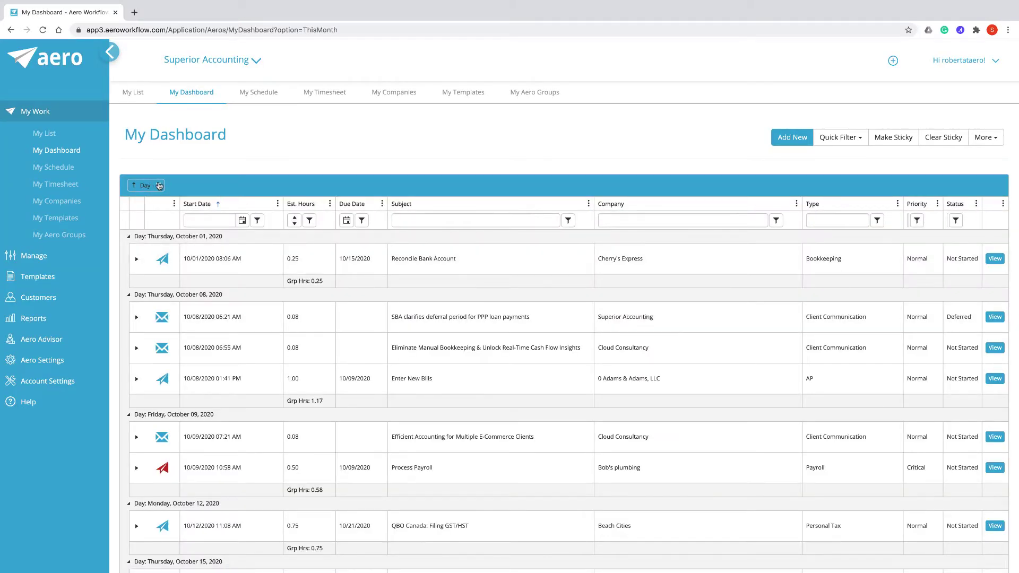
- Replace the dashboard's Day grouping with grouping by Priority, and sort the tasks by Company
{"action": "left_click", "coordinate": [158, 185]}
{"action": "left_click_drag", "start_coordinate": [912, 201], "coordinate": [871, 194]}
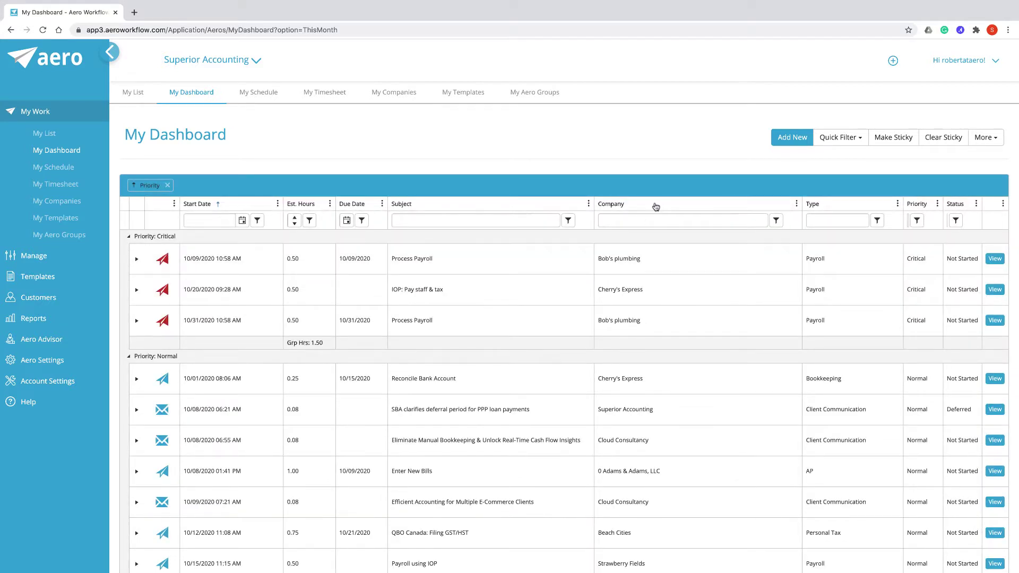
{"action": "left_click", "coordinate": [611, 205]}
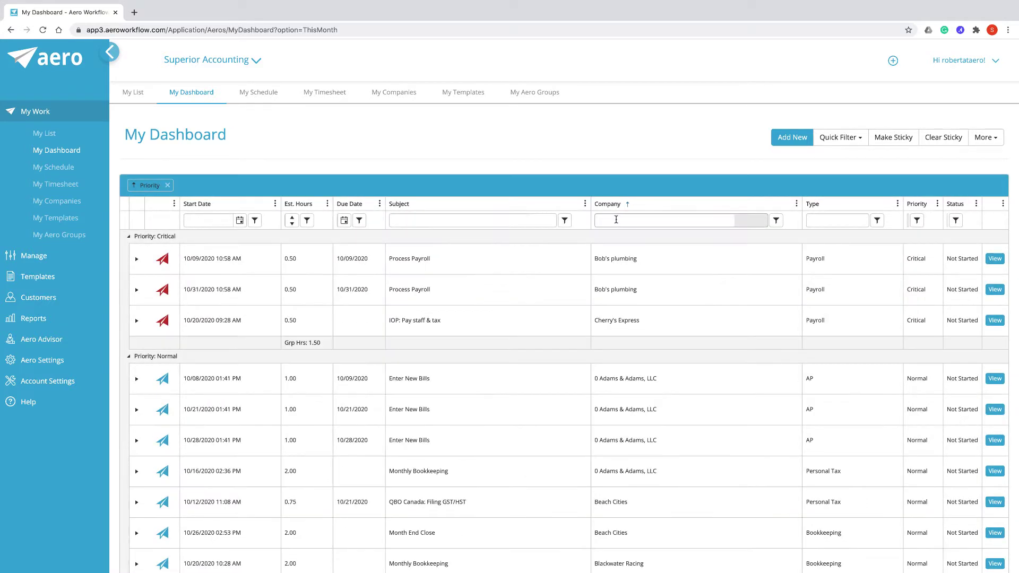
- Filter the dashboard tasks by company using "cherr"
{"action": "left_click", "coordinate": [614, 220]}
{"action": "type", "text": "ch"}
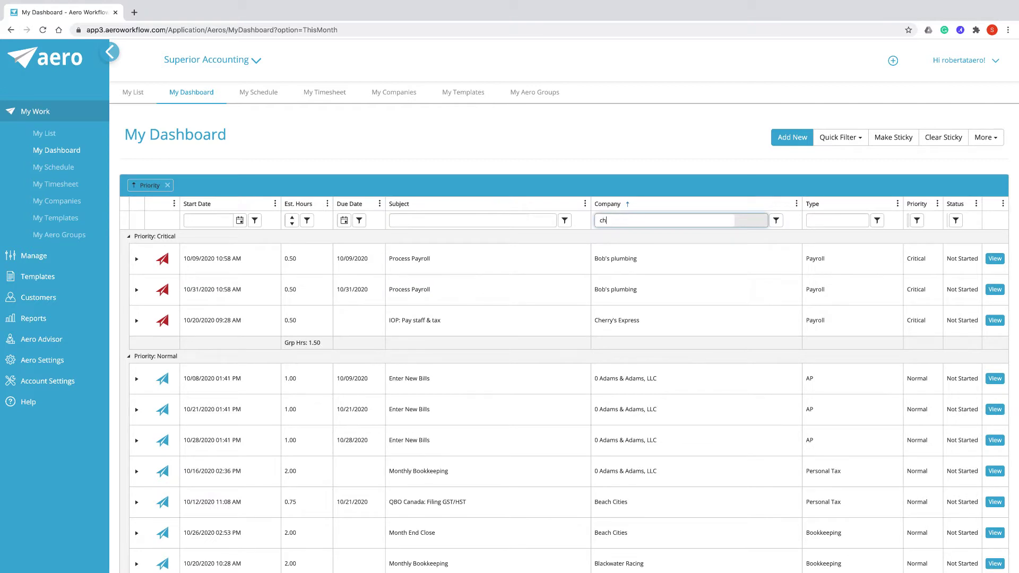
{"action": "type", "text": "err"}
{"action": "key", "text": "Return"}
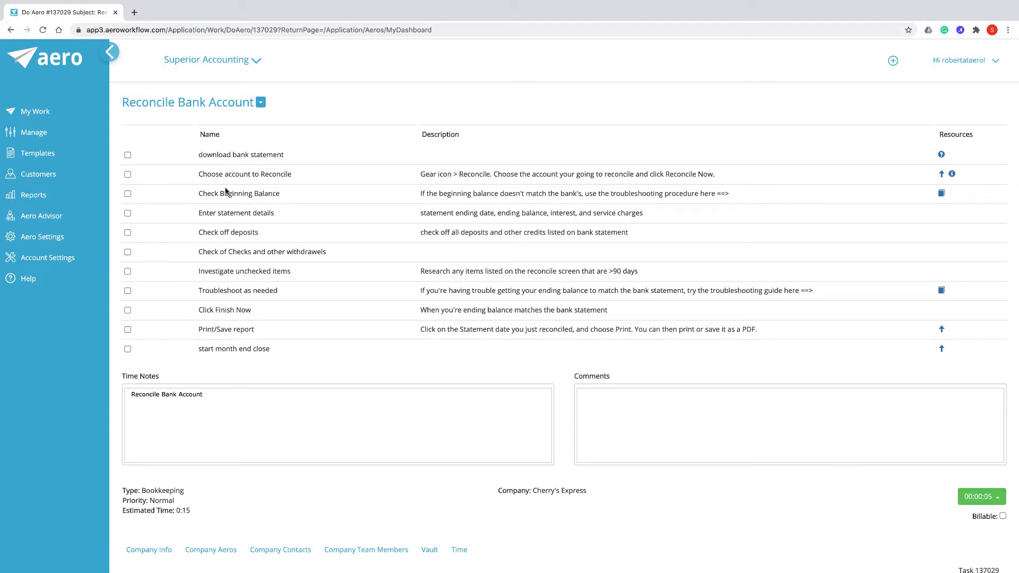
- Mark the first five Reconcile Bank Account steps as done, from "download bank statement" through "Check off deposits"
{"action": "left_click", "coordinate": [128, 155]}
{"action": "left_click", "coordinate": [127, 174]}
{"action": "left_click", "coordinate": [127, 193]}
{"action": "left_click", "coordinate": [128, 213]}
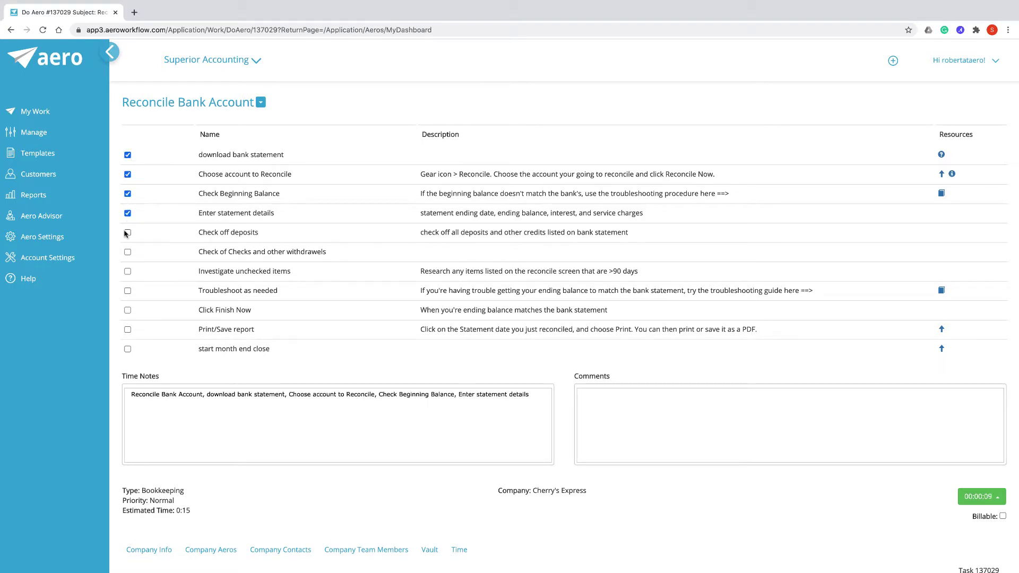
{"action": "left_click", "coordinate": [128, 233]}
- Read the troubleshooting procedure linked to the "Check Beginning Balance" step and close it
{"action": "left_click", "coordinate": [942, 175]}
{"action": "left_click", "coordinate": [942, 195]}
{"action": "scroll", "coordinate": [416, 207], "scroll_direction": "down", "scroll_amount": 10}
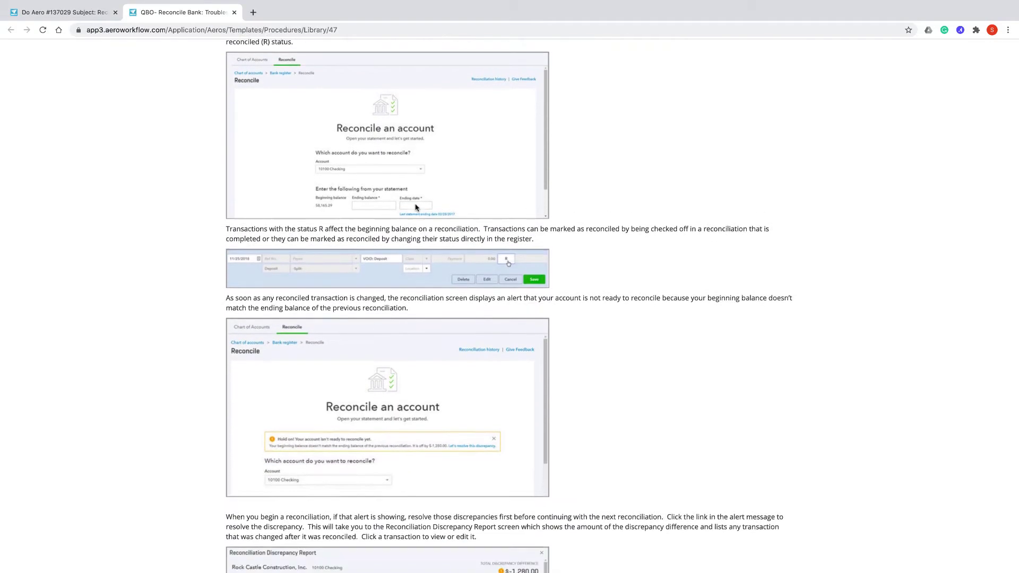
{"action": "left_click", "coordinate": [233, 12]}
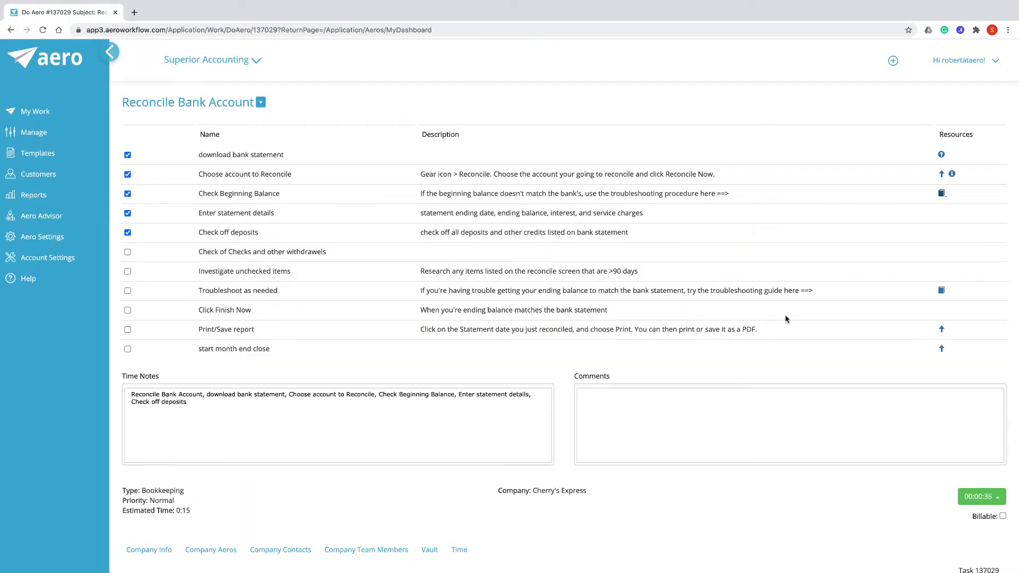
- Mark "Check of Checks and other withdrawels" and "Investigate unchecked items" as done, and add the comment "notes about the task"
{"action": "scroll", "coordinate": [785, 319], "scroll_direction": "down", "scroll_amount": 2}
{"action": "left_click", "coordinate": [127, 145]}
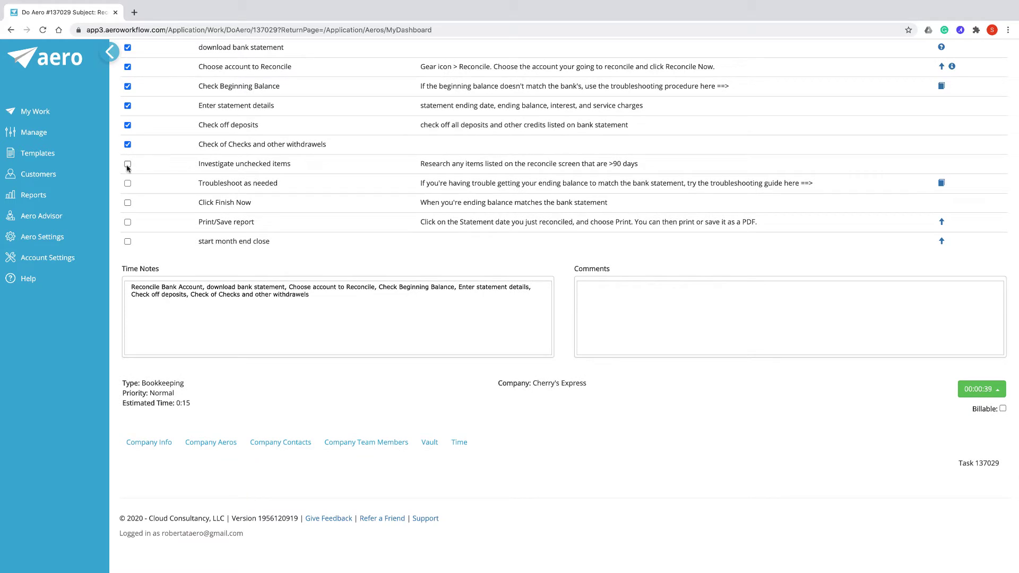
{"action": "left_click", "coordinate": [128, 164]}
{"action": "left_click", "coordinate": [608, 297]}
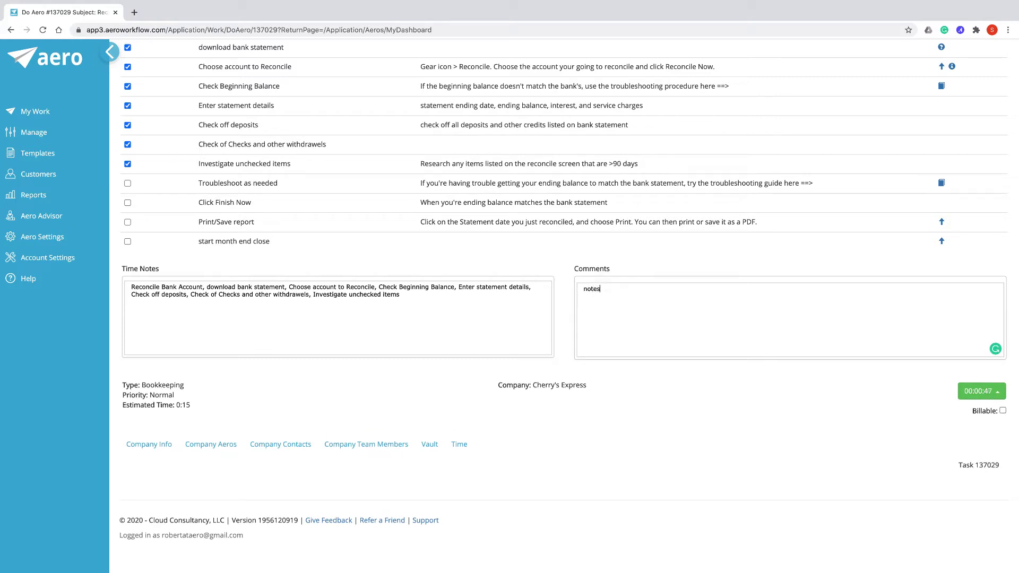
{"action": "type", "text": "notes about the task"}
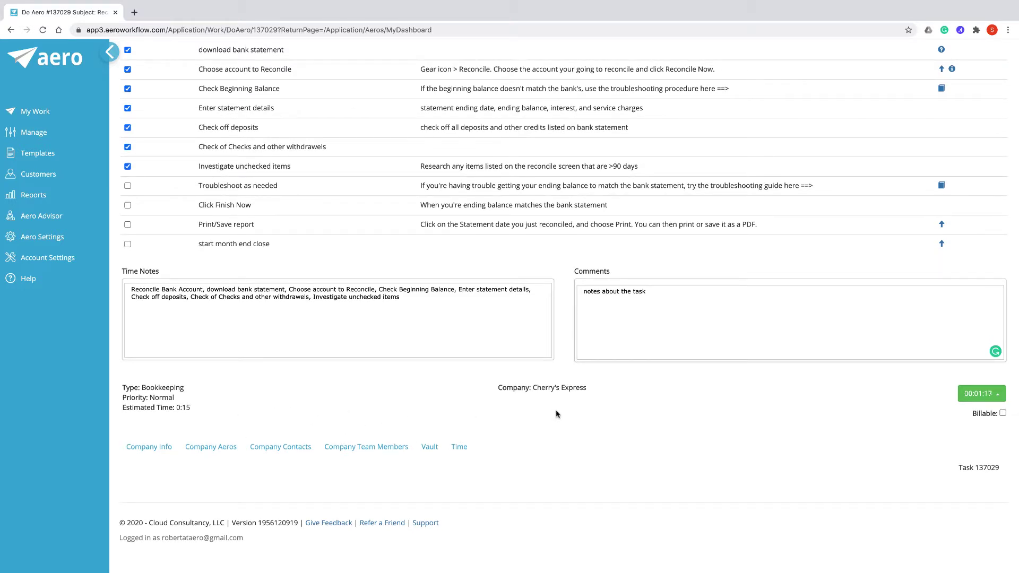
- View the client's company info, and list its company Aeros sorted by ascending start date
{"action": "left_click", "coordinate": [151, 447]}
{"action": "scroll", "coordinate": [173, 428], "scroll_direction": "down", "scroll_amount": 5}
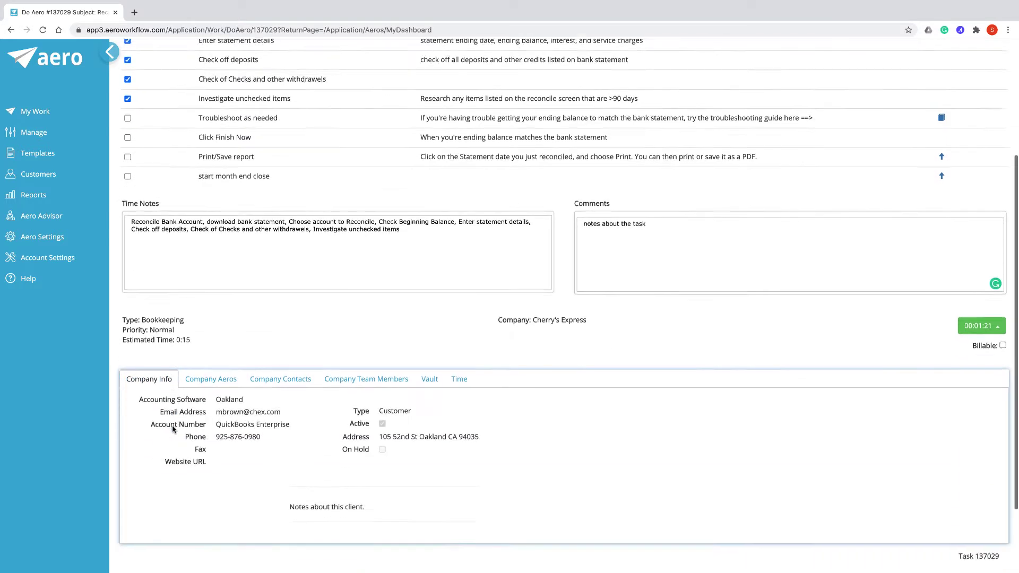
{"action": "left_click", "coordinate": [208, 286]}
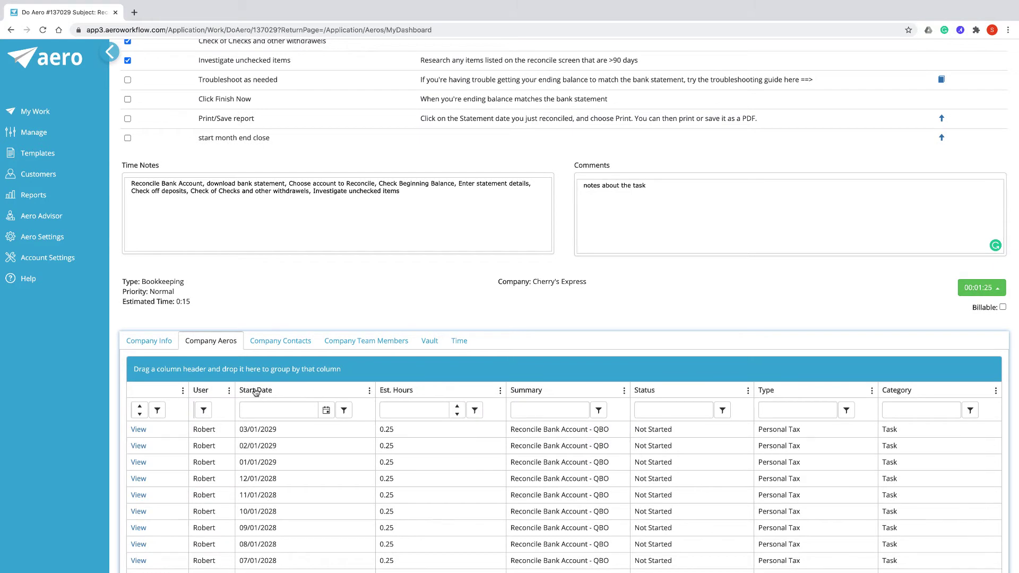
{"action": "left_click", "coordinate": [256, 390]}
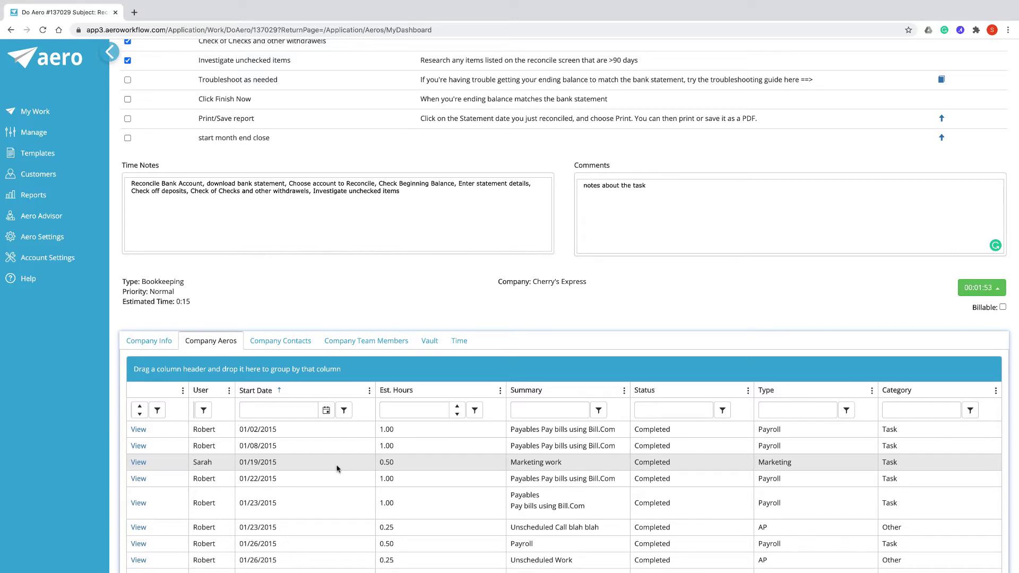
- View the client's company contacts with 10 items per page
{"action": "left_click", "coordinate": [279, 342]}
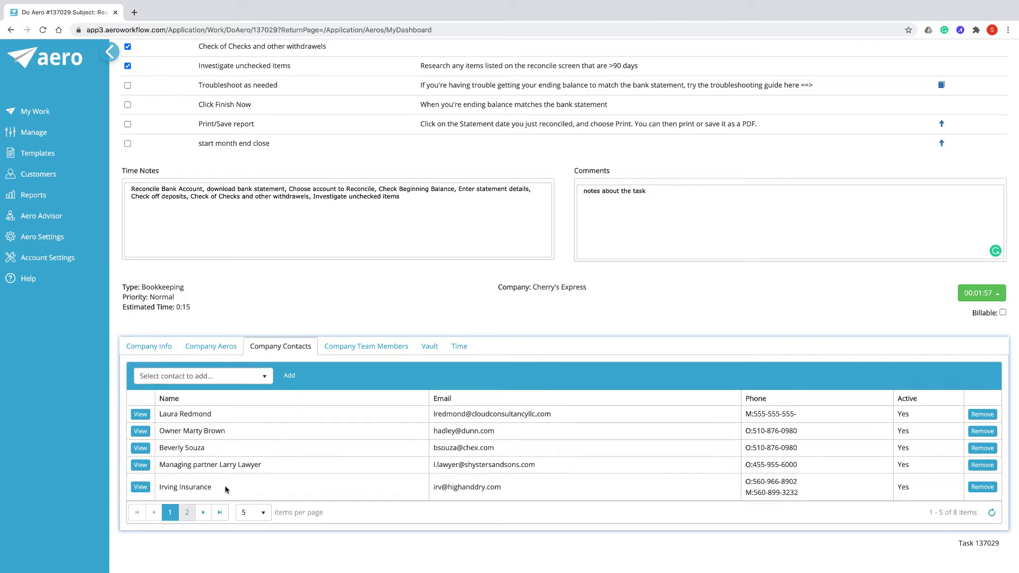
{"action": "left_click", "coordinate": [251, 511]}
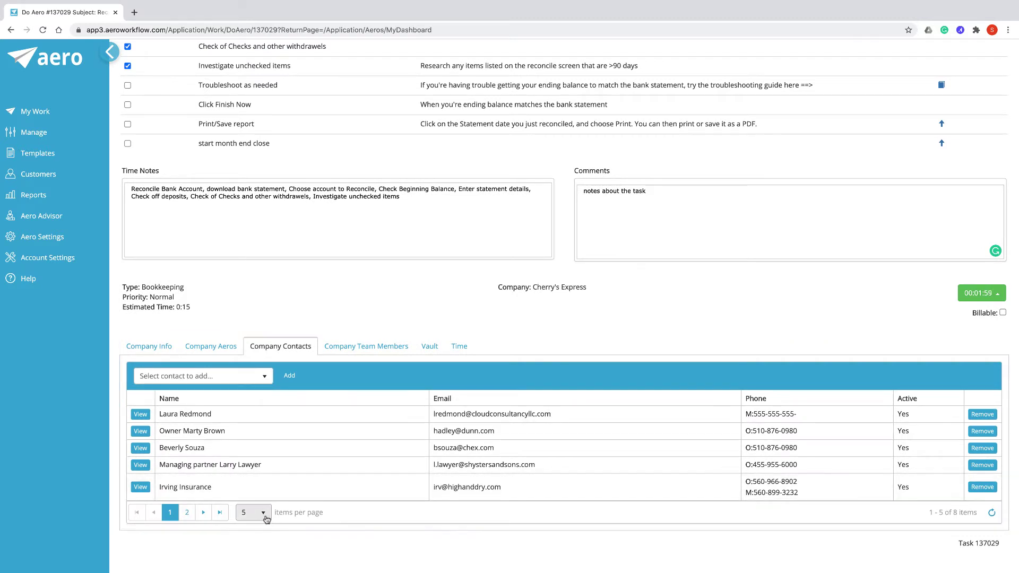
{"action": "left_click", "coordinate": [245, 548]}
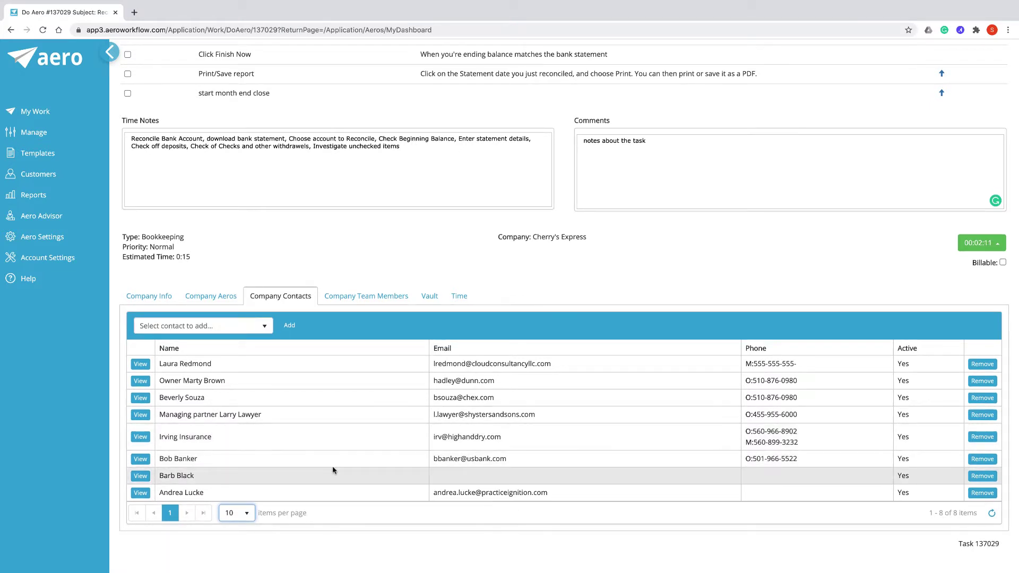
- Look through the records stored in the client's Vault
{"action": "scroll", "coordinate": [428, 416], "scroll_direction": "down", "scroll_amount": 1}
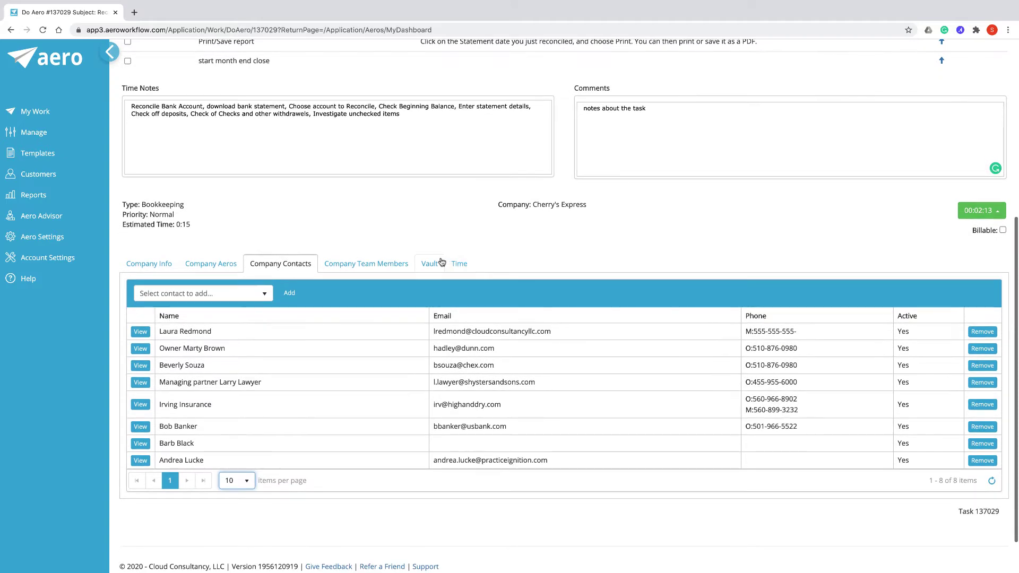
{"action": "left_click", "coordinate": [442, 262]}
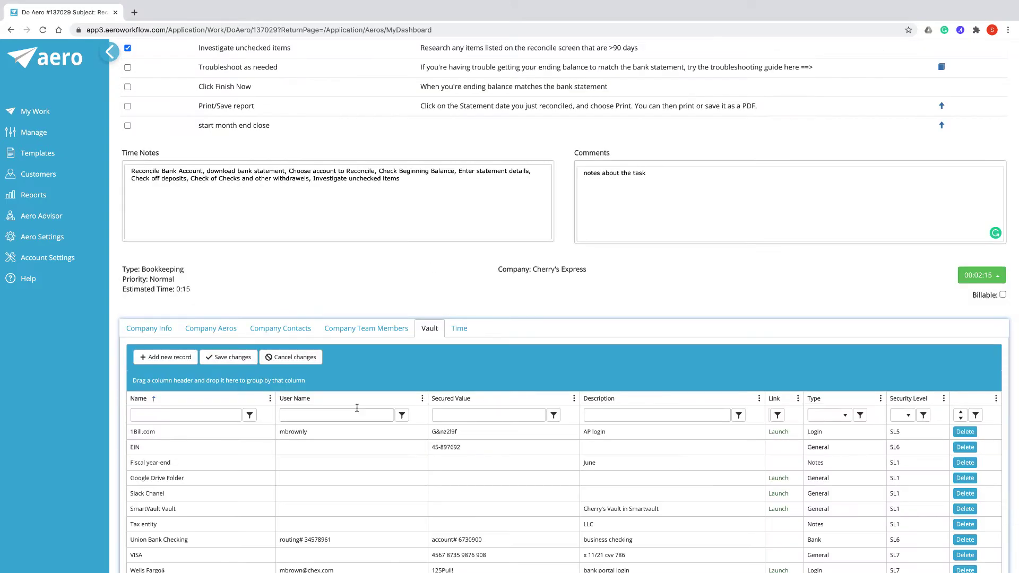
{"action": "scroll", "coordinate": [357, 407], "scroll_direction": "down", "scroll_amount": 3}
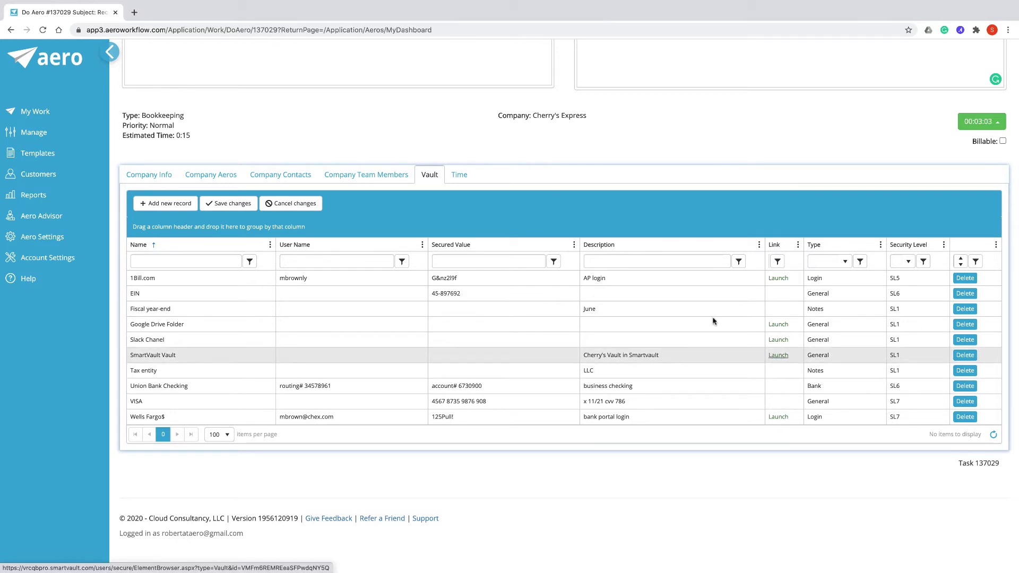
- Save and defer the bank reconciliation task, keeping its 10/1/2020 8:06 AM start, 00:15 estimate and current assignee
{"action": "scroll", "coordinate": [980, 214], "scroll_direction": "up", "scroll_amount": 2}
{"action": "left_click", "coordinate": [980, 213]}
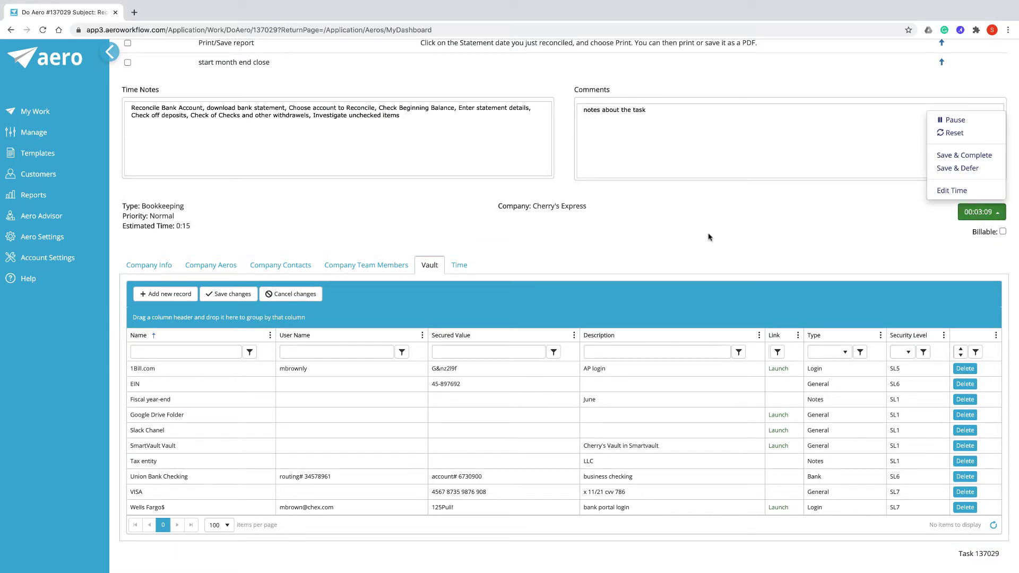
{"action": "scroll", "coordinate": [708, 237], "scroll_direction": "up", "scroll_amount": 1}
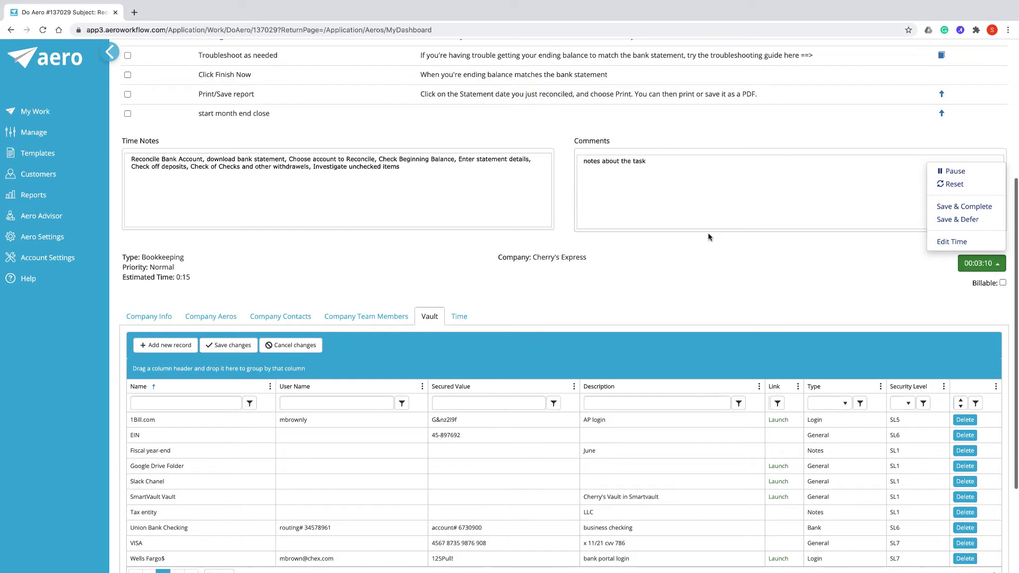
{"action": "left_click", "coordinate": [953, 220]}
{"action": "scroll", "coordinate": [789, 211], "scroll_direction": "up", "scroll_amount": 2}
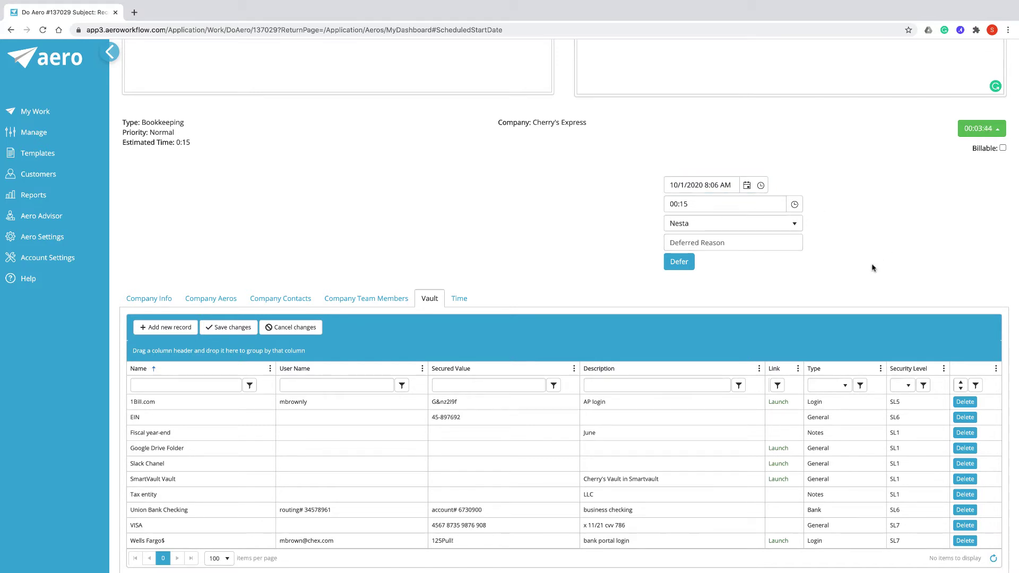
{"action": "scroll", "coordinate": [874, 268], "scroll_direction": "up", "scroll_amount": 3}
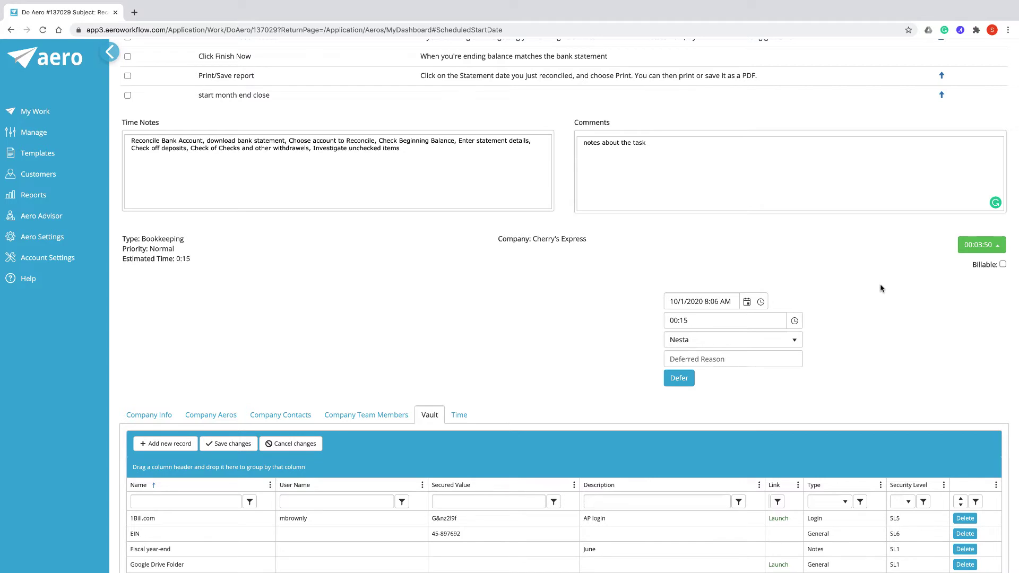
{"action": "scroll", "coordinate": [881, 288], "scroll_direction": "down", "scroll_amount": 2}
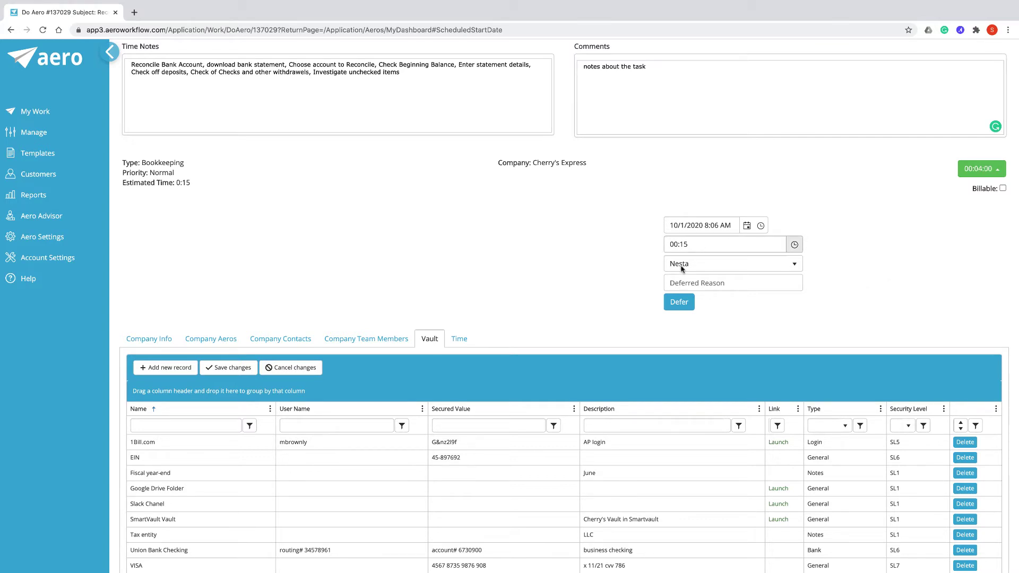
{"action": "left_click", "coordinate": [680, 303]}
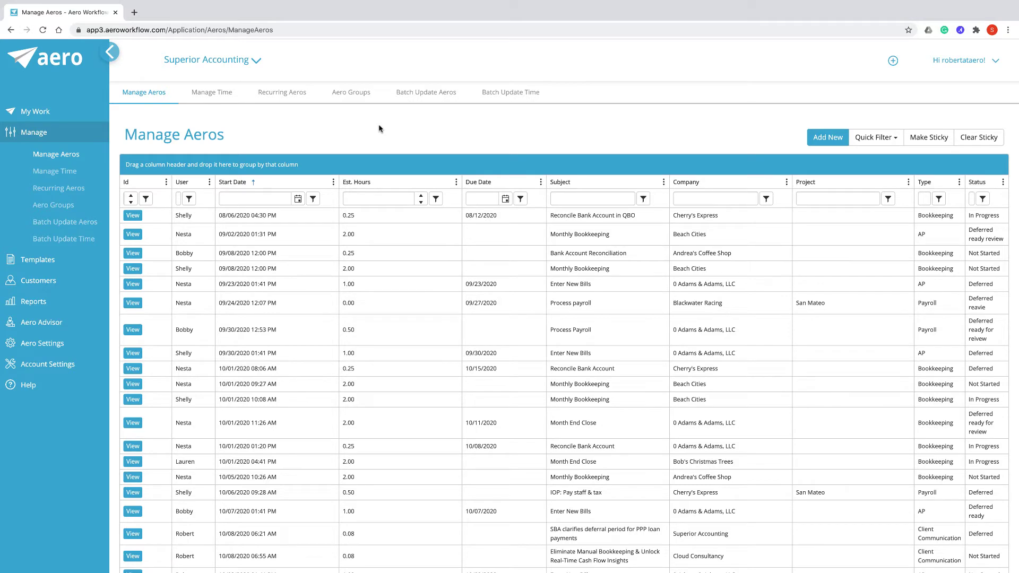
- Try grouping the Manage Aeros list by user and by company plus user, then leave it grouped by company only
{"action": "left_click_drag", "start_coordinate": [190, 183], "coordinate": [196, 169]}
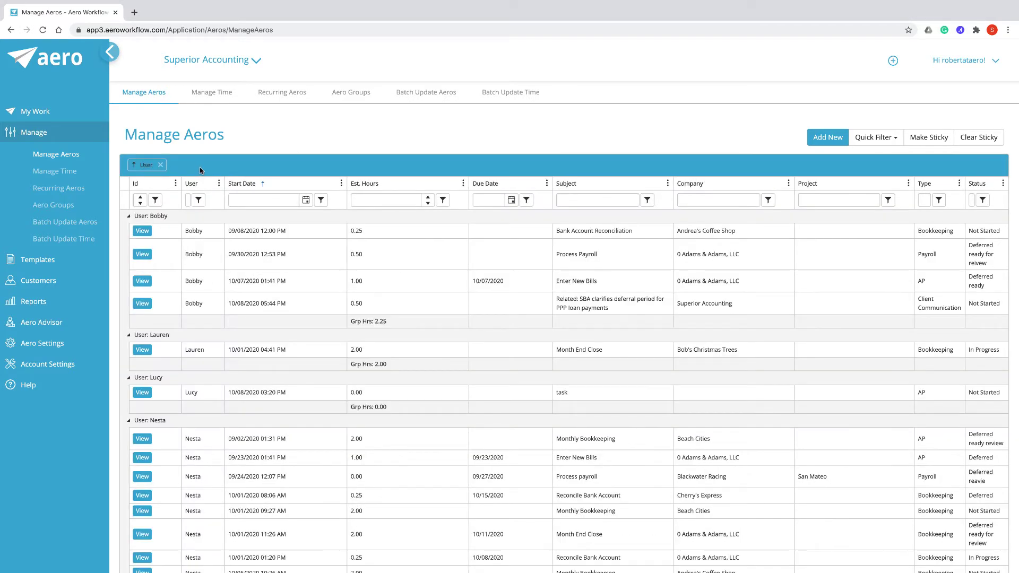
{"action": "left_click", "coordinate": [160, 165]}
{"action": "left_click_drag", "start_coordinate": [691, 185], "coordinate": [635, 166]}
{"action": "left_click_drag", "start_coordinate": [194, 184], "coordinate": [217, 164]}
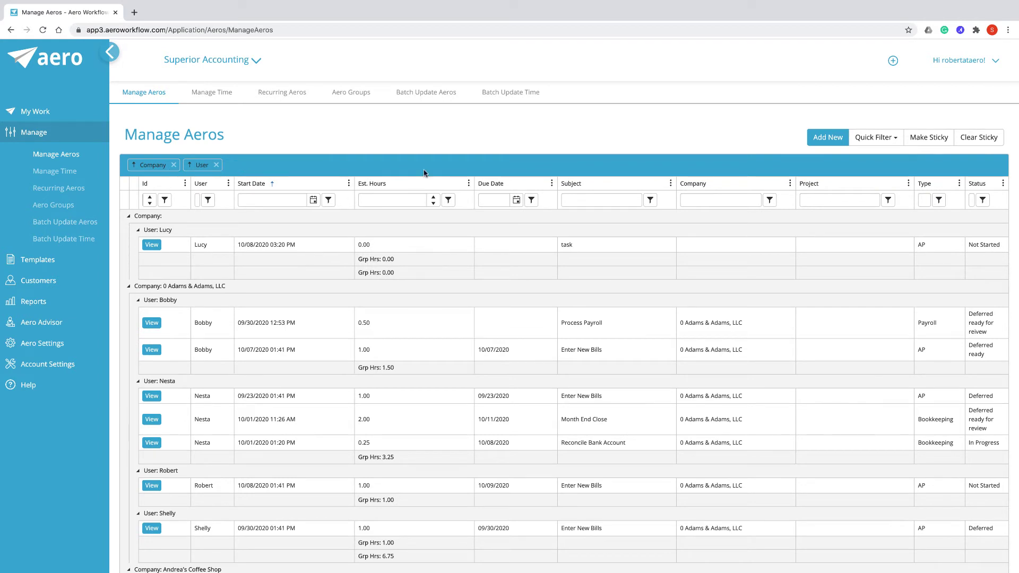
{"action": "left_click", "coordinate": [216, 165]}
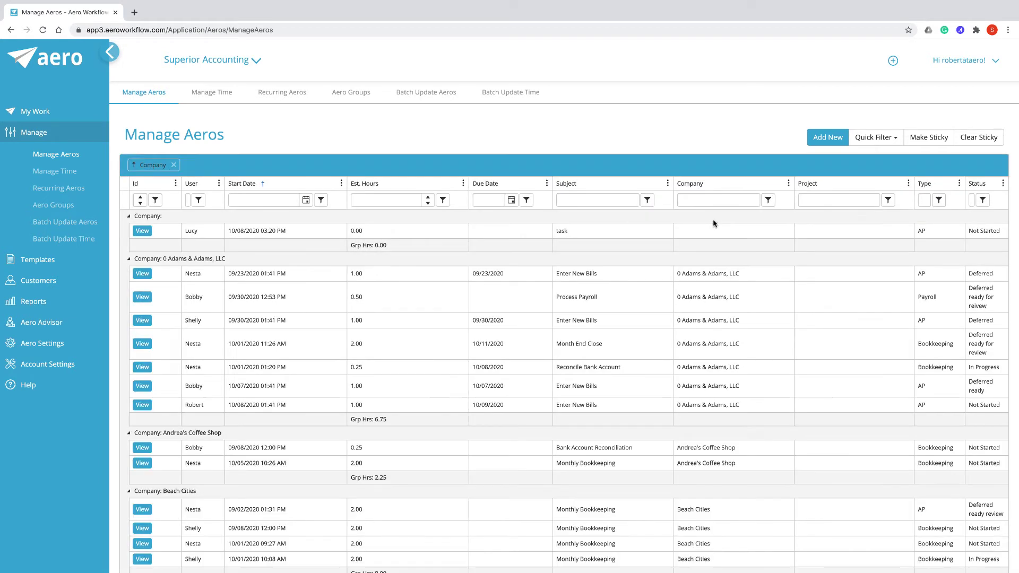
- Filter the company-grouped Aeros list to due dates before 10/9/2020
{"action": "left_click", "coordinate": [511, 201]}
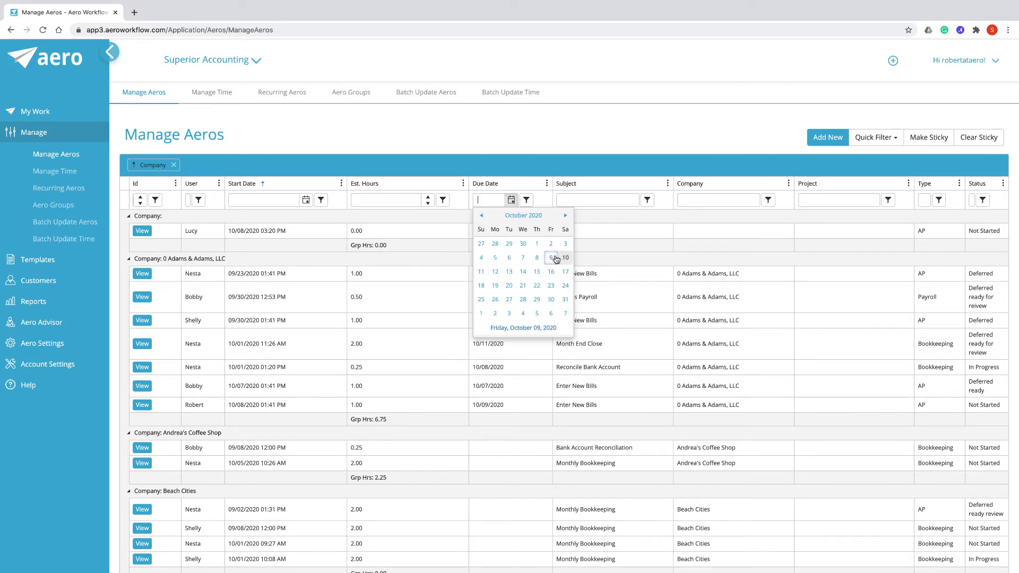
{"action": "left_click", "coordinate": [551, 258]}
{"action": "left_click", "coordinate": [528, 200]}
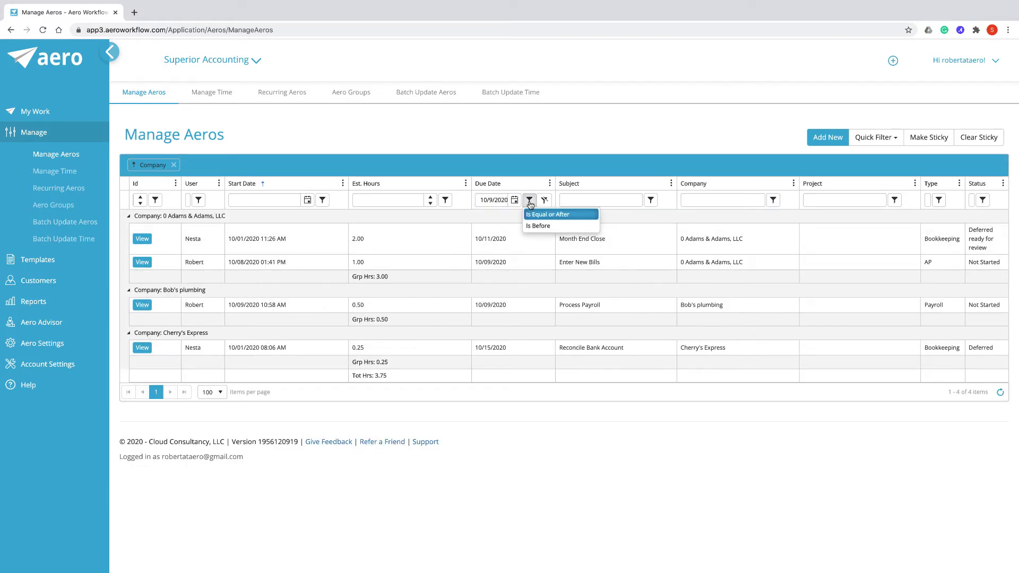
{"action": "left_click", "coordinate": [536, 227]}
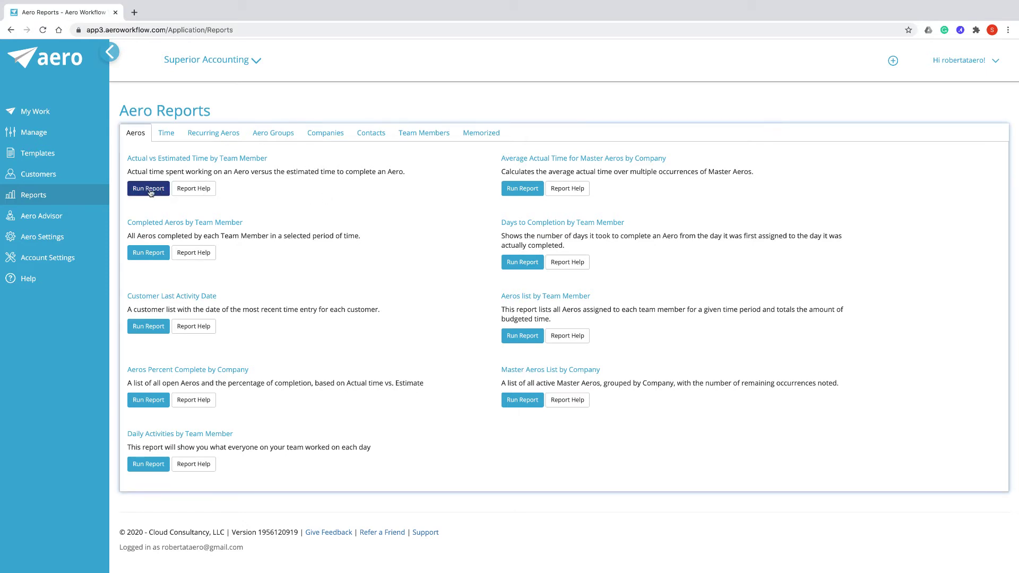
- Run the Daily Activities by Team Member report, close it, and run the Time Entries List Report
{"action": "left_click", "coordinate": [146, 470]}
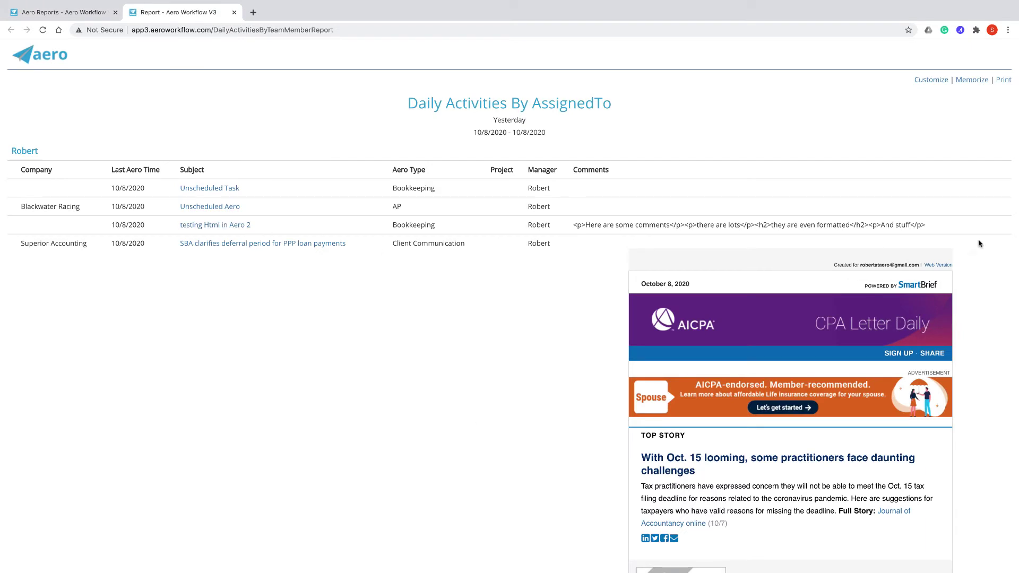
{"action": "left_click", "coordinate": [234, 12]}
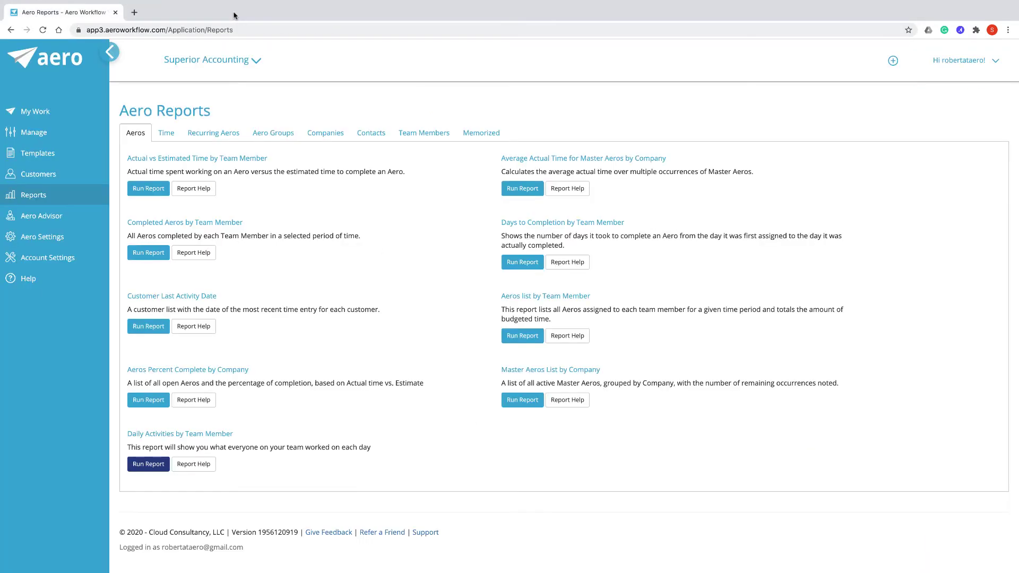
{"action": "left_click", "coordinate": [171, 137]}
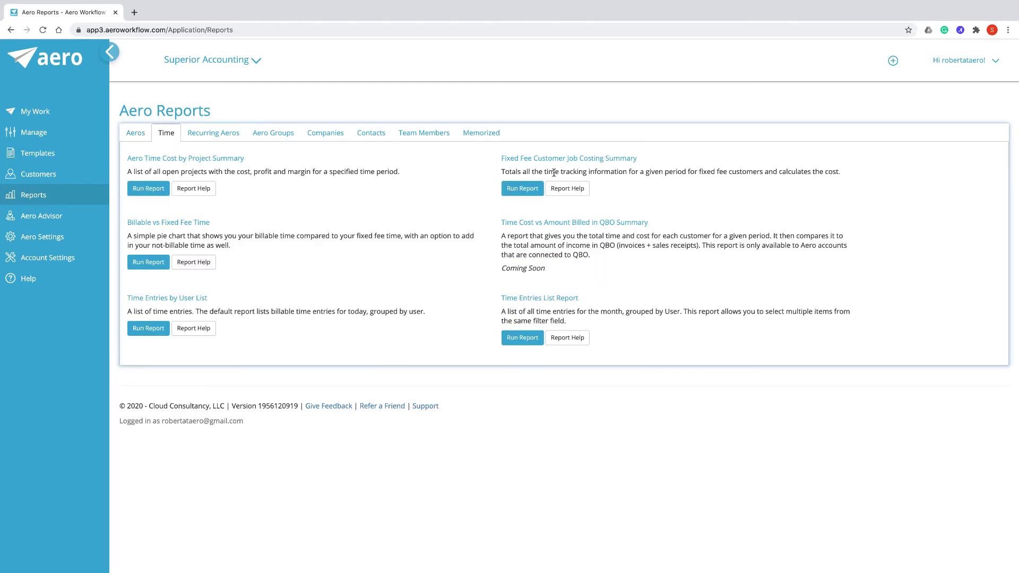
{"action": "left_click", "coordinate": [524, 338]}
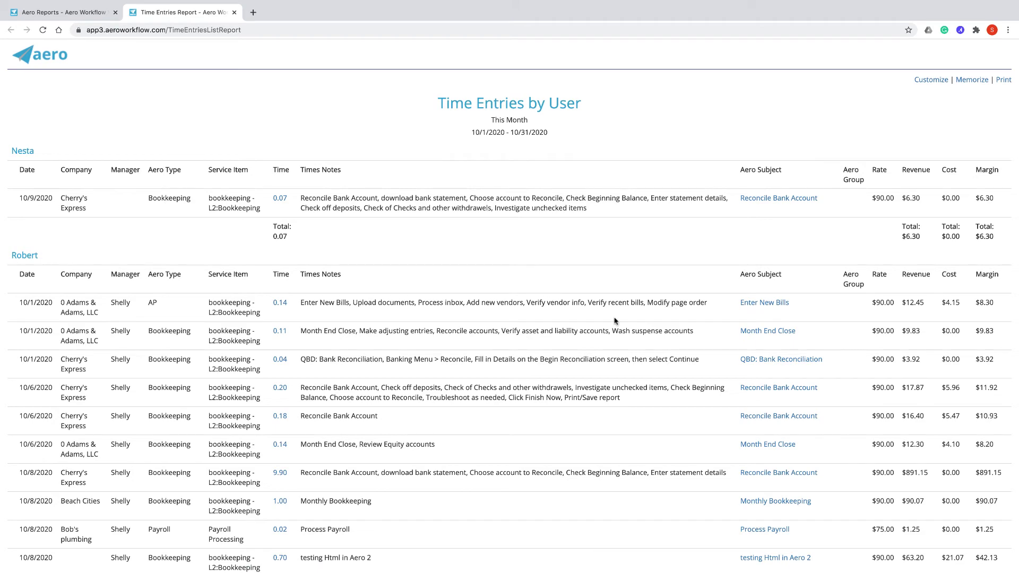
- Customize the Time Entries report to group by AeroType and rerun it
{"action": "left_click", "coordinate": [930, 80]}
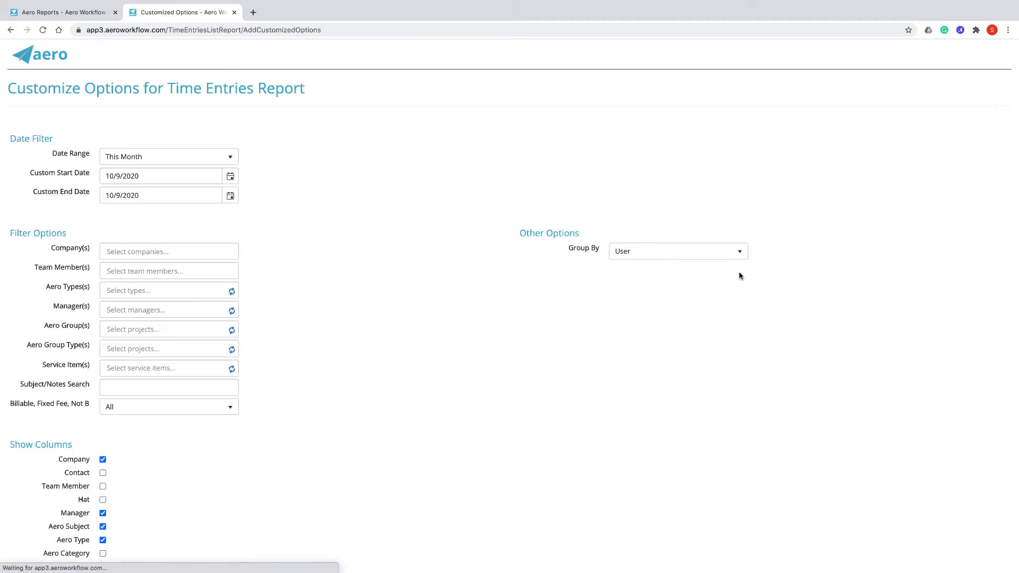
{"action": "left_click", "coordinate": [686, 251]}
{"action": "left_click", "coordinate": [665, 328]}
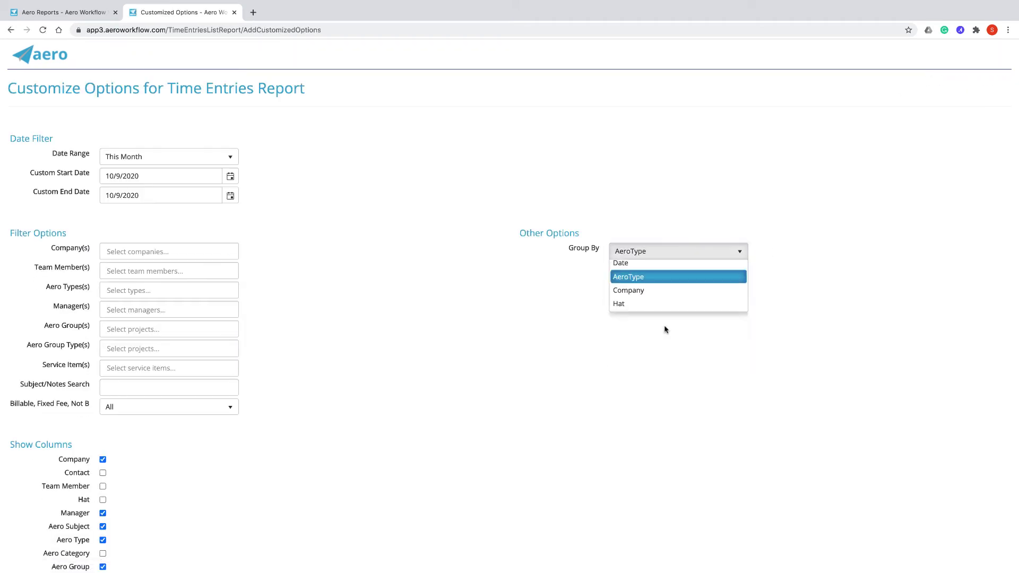
{"action": "scroll", "coordinate": [371, 372], "scroll_direction": "down", "scroll_amount": 5}
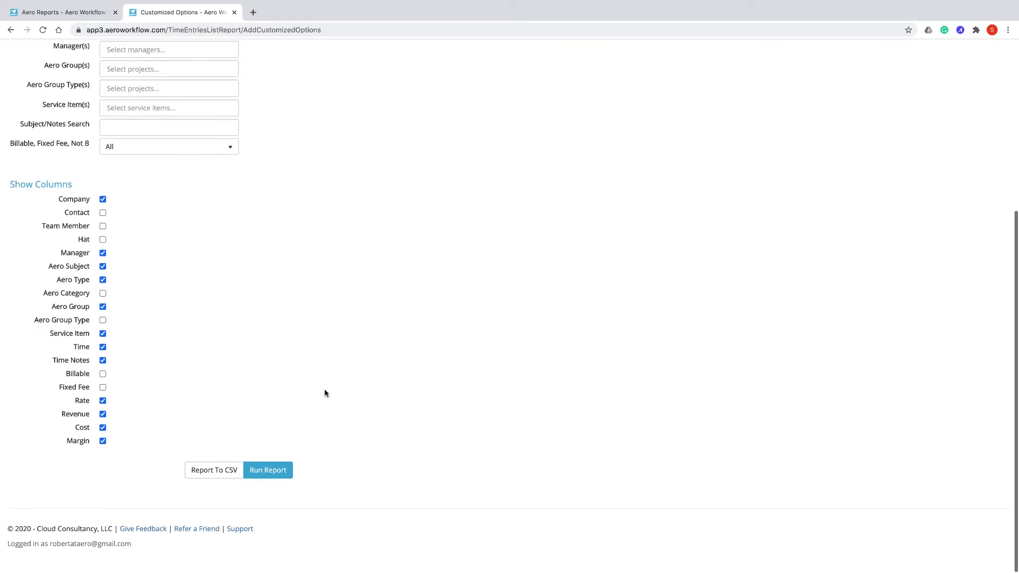
{"action": "left_click", "coordinate": [263, 480]}
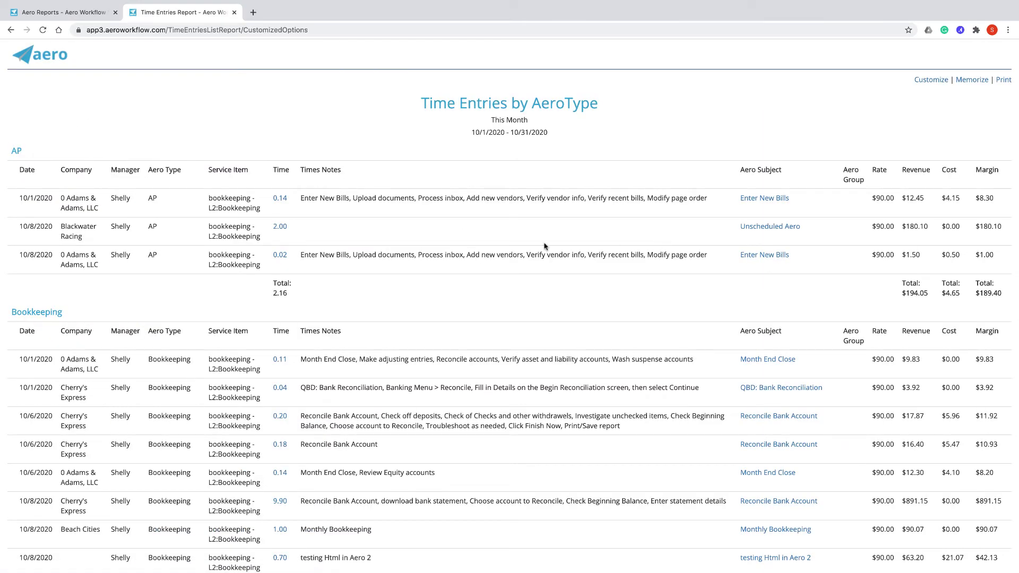
- Run the Fixed Fee Customer Job Costing Summary from the company reports, and return to the main Aero page
{"action": "left_click", "coordinate": [67, 12]}
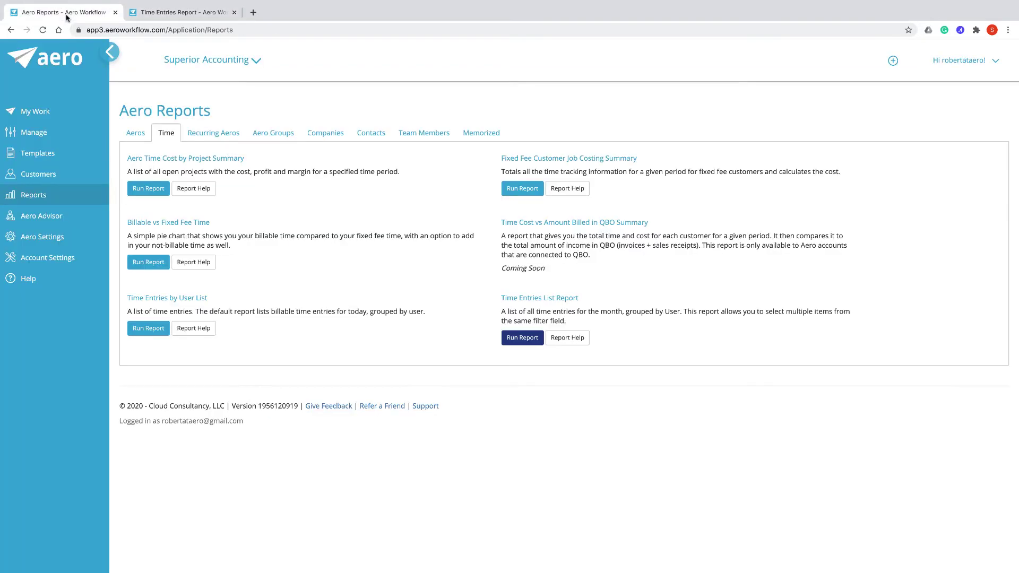
{"action": "left_click", "coordinate": [329, 137]}
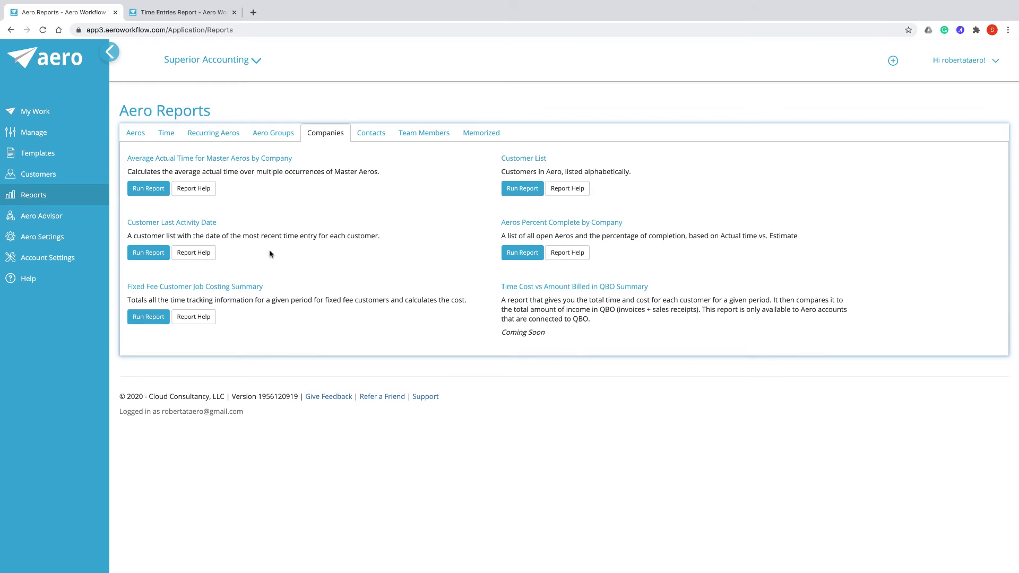
{"action": "left_click", "coordinate": [143, 317]}
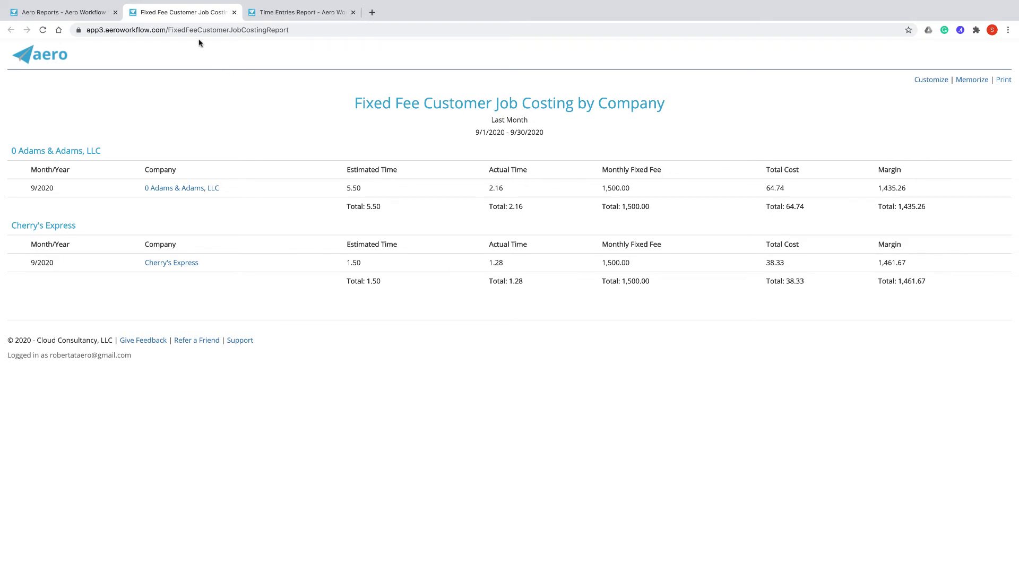
{"action": "left_click", "coordinate": [75, 17]}
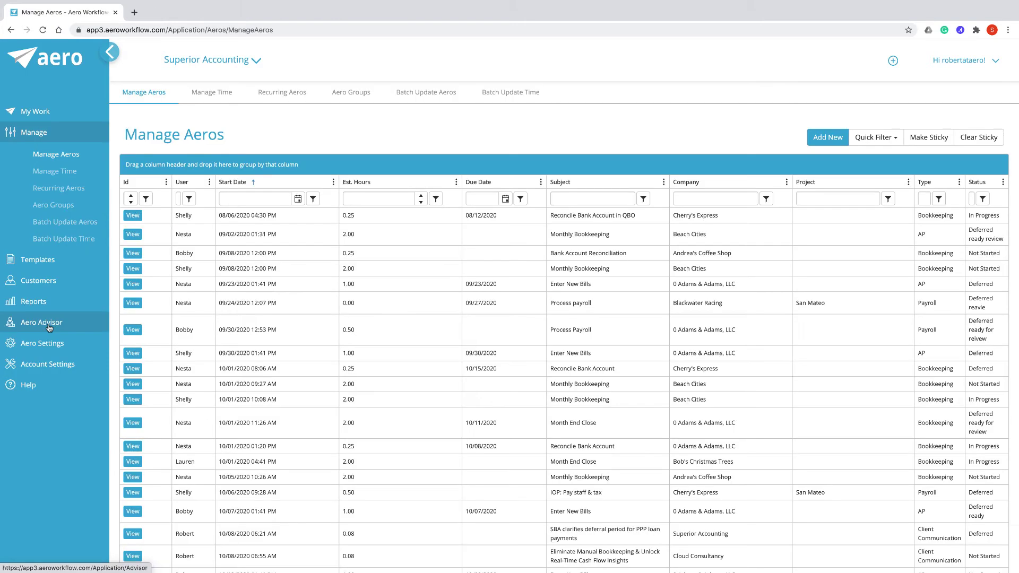
- View the Best Client Ever managed account in Aero Advisor, and switch into that client's account
{"action": "left_click", "coordinate": [48, 328]}
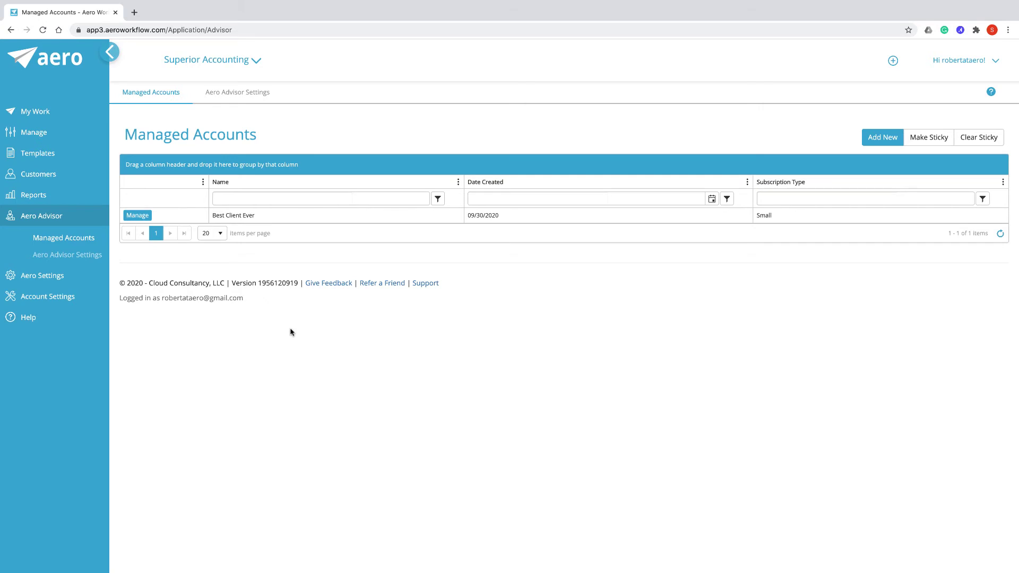
{"action": "left_click", "coordinate": [143, 217]}
{"action": "mouse_move", "coordinate": [208, 68]}
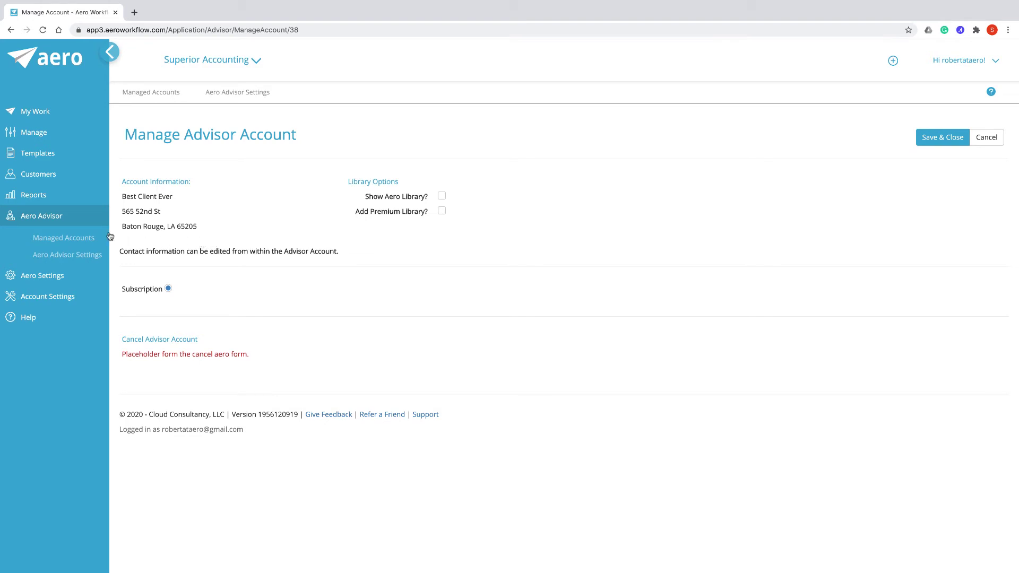
{"action": "left_click", "coordinate": [361, 159]}
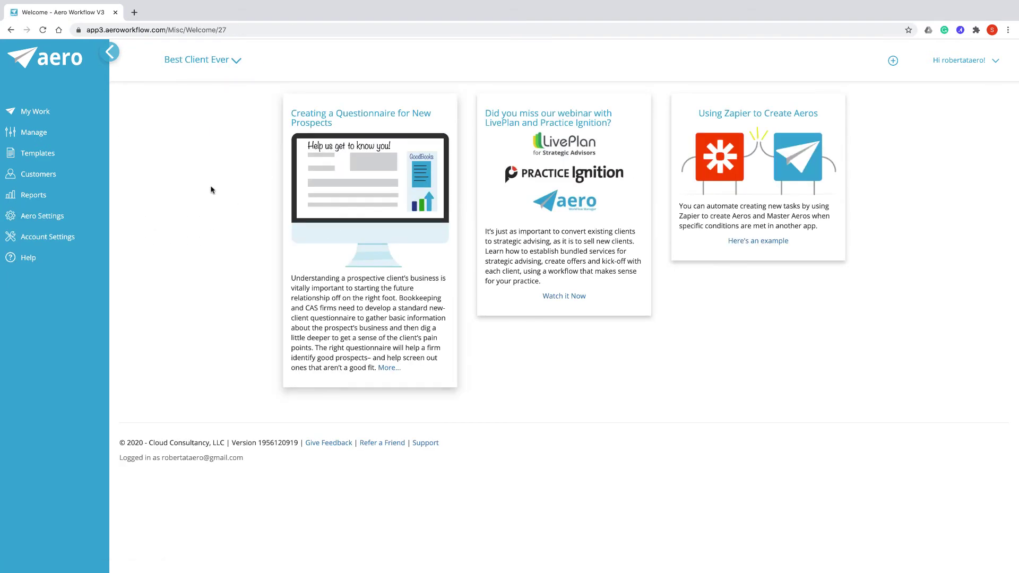
- Review the checklist templates in the Best Client Ever account and the published ones in the Superior Accounting account
{"action": "left_click", "coordinate": [36, 154]}
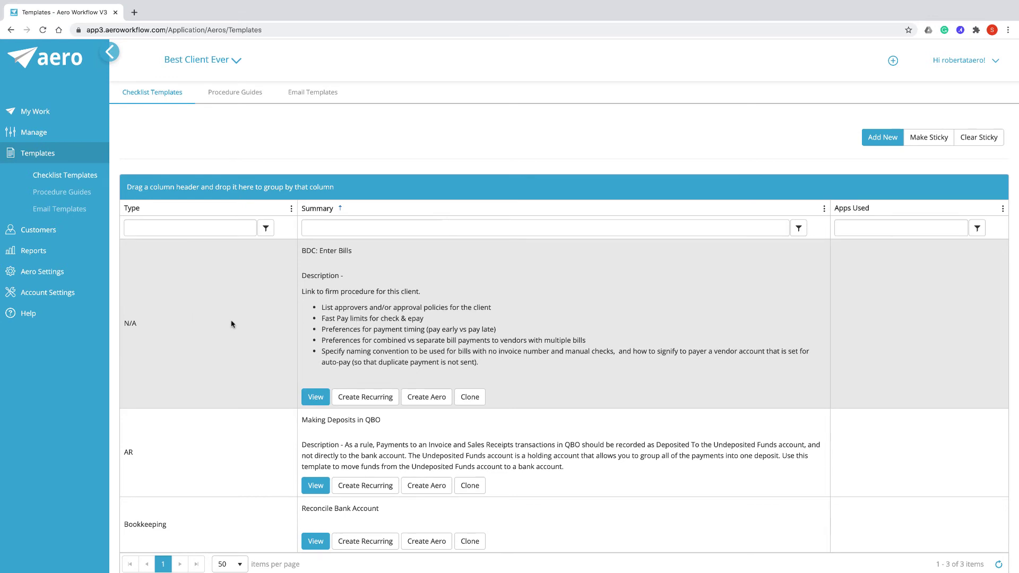
{"action": "scroll", "coordinate": [242, 321], "scroll_direction": "down", "scroll_amount": 2}
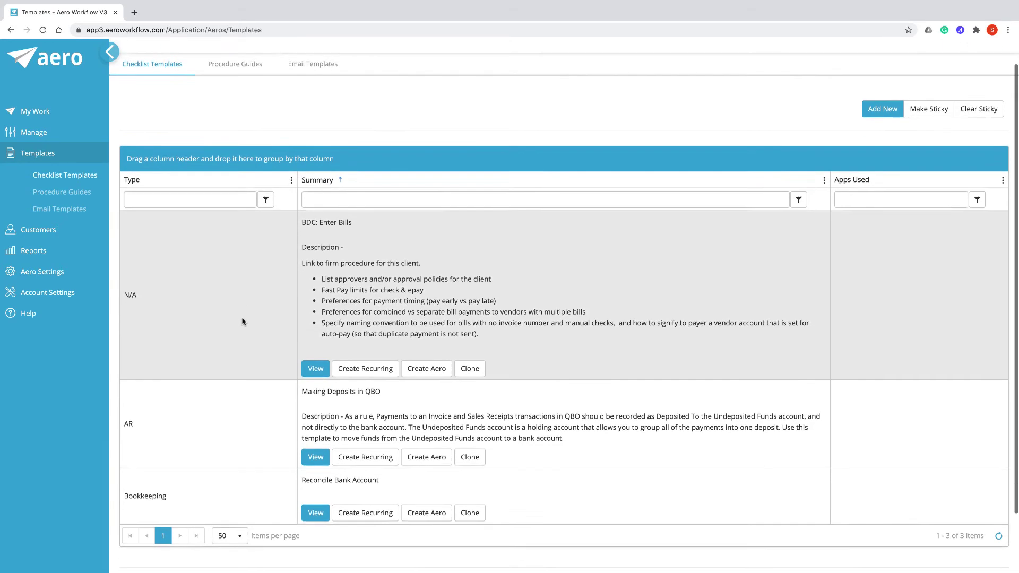
{"action": "scroll", "coordinate": [242, 321], "scroll_direction": "down", "scroll_amount": 3}
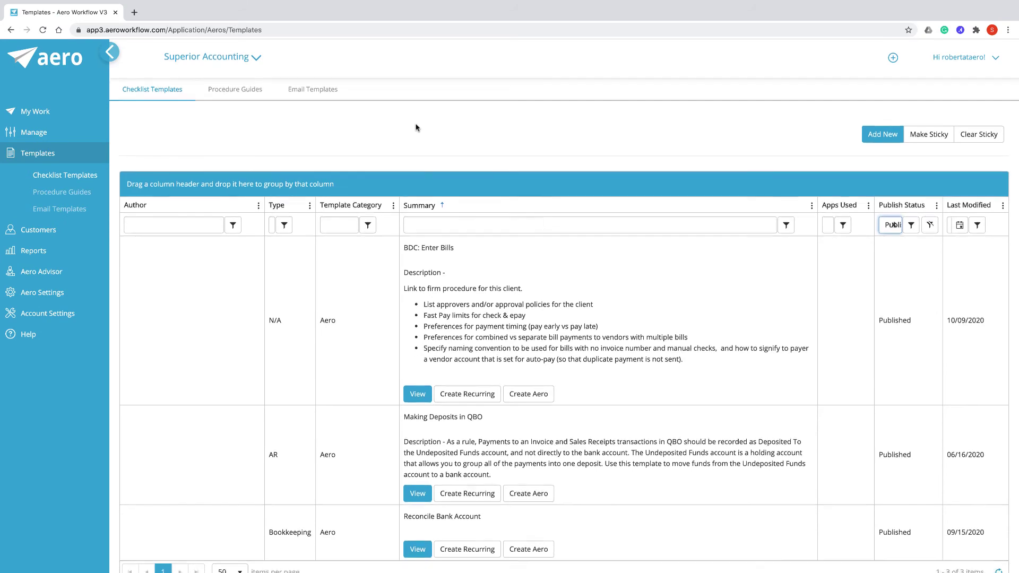
{"action": "scroll", "coordinate": [416, 127], "scroll_direction": "down", "scroll_amount": 3}
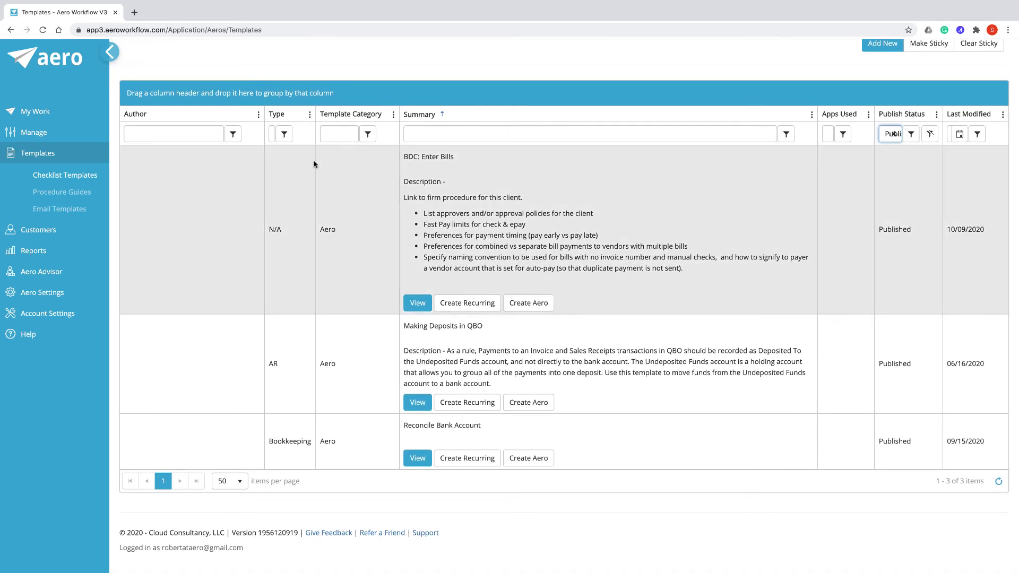
{"action": "scroll", "coordinate": [316, 239], "scroll_direction": "up", "scroll_amount": 3}
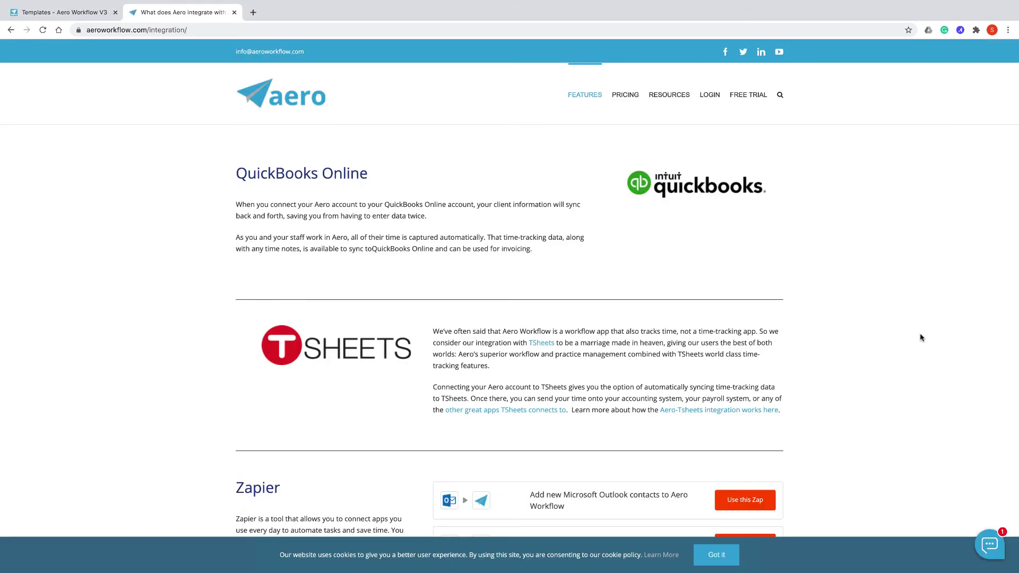
- Look through the QuickBooks Online, TSheets and Zapier sections of Aero's integrations web page
{"action": "scroll", "coordinate": [921, 338], "scroll_direction": "down", "scroll_amount": 1}
{"action": "scroll", "coordinate": [921, 339], "scroll_direction": "up", "scroll_amount": 1}
{"action": "scroll", "coordinate": [541, 227], "scroll_direction": "down", "scroll_amount": 3}
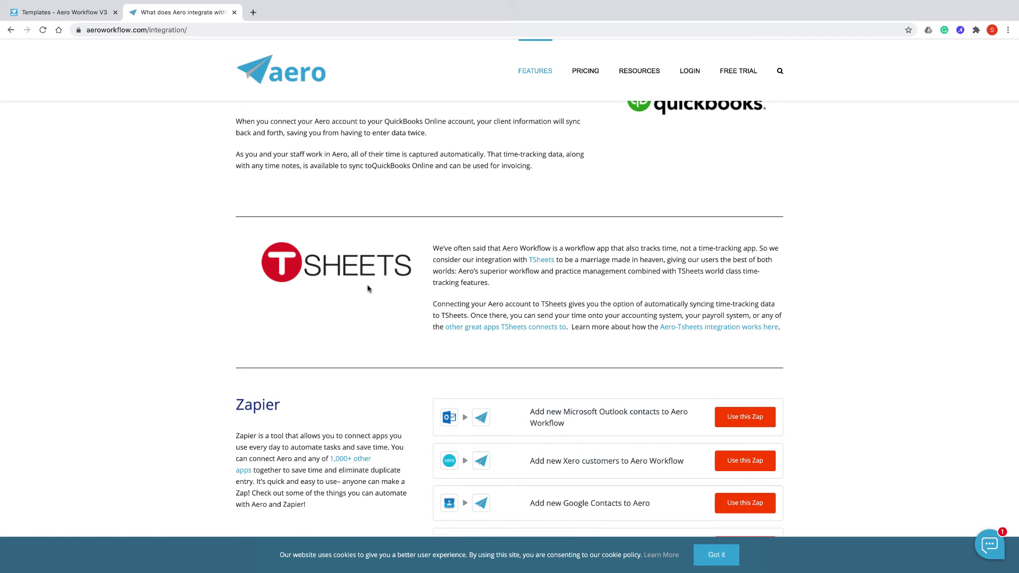
{"action": "scroll", "coordinate": [368, 288], "scroll_direction": "down", "scroll_amount": 3}
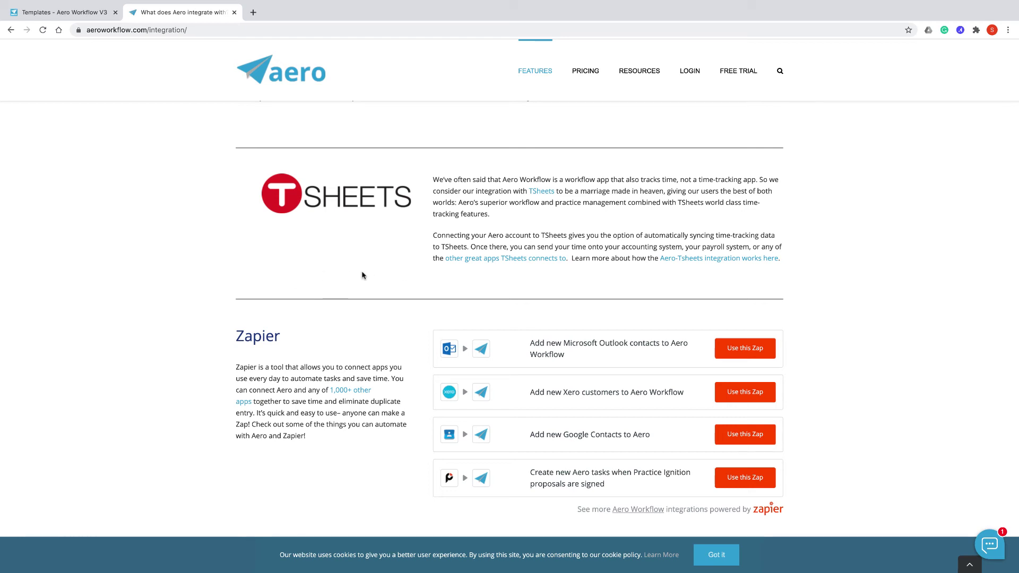
{"action": "scroll", "coordinate": [359, 274], "scroll_direction": "down", "scroll_amount": 3}
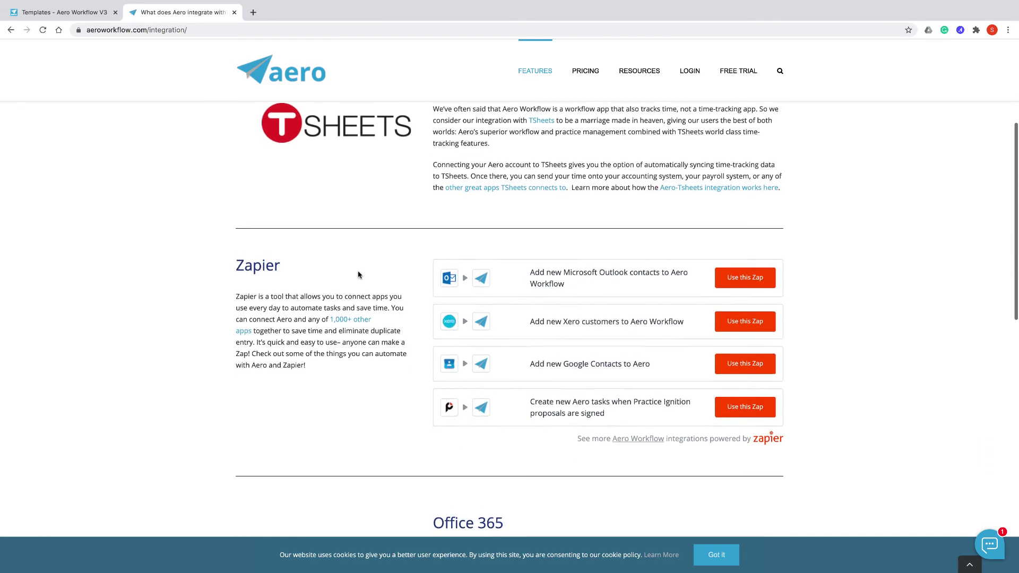
- Look through the Office 365 and G-Suite sections of the integrations page
{"action": "scroll", "coordinate": [358, 274], "scroll_direction": "down", "scroll_amount": 3}
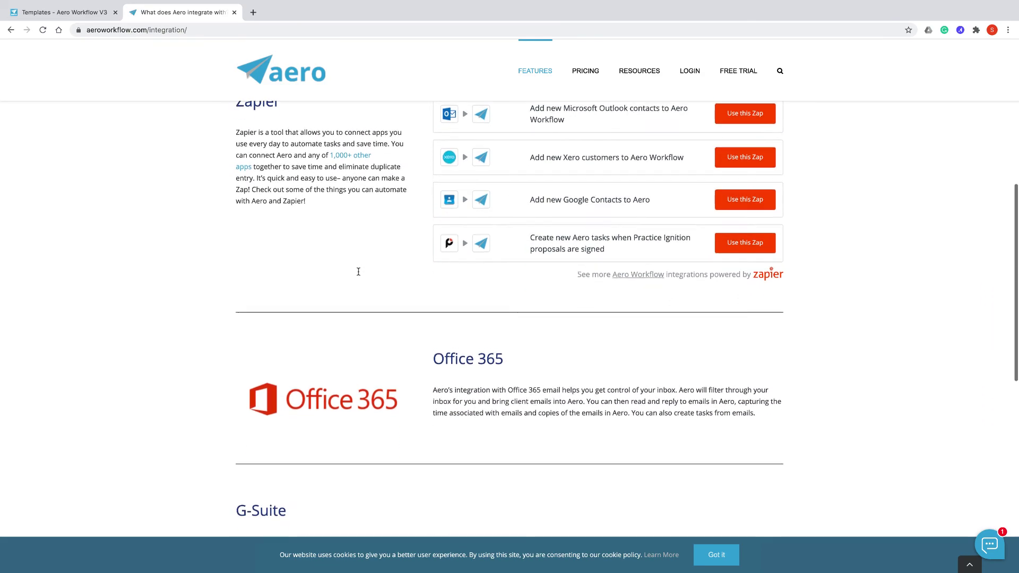
{"action": "scroll", "coordinate": [359, 274], "scroll_direction": "down", "scroll_amount": 2}
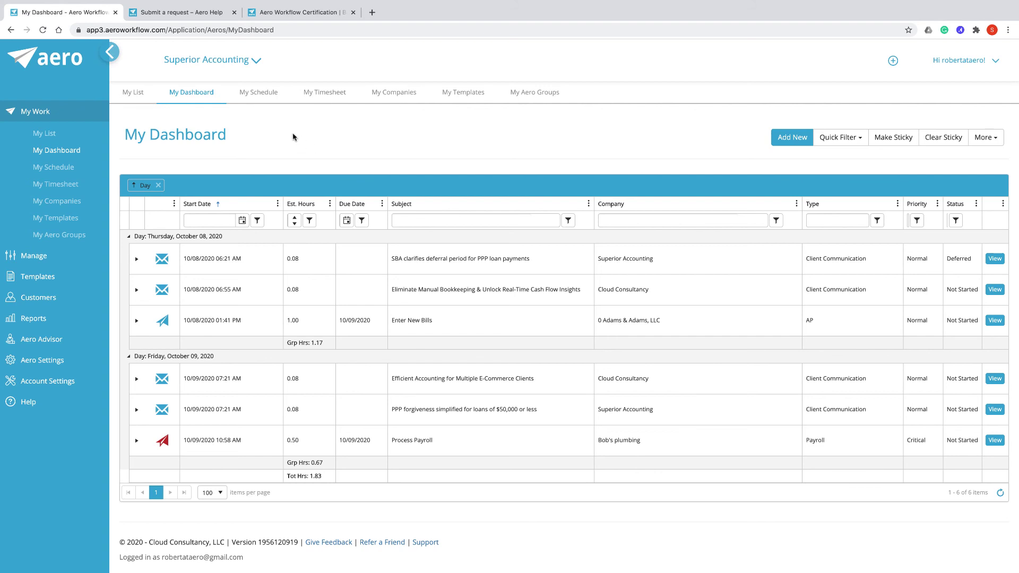
- Switch to the Aero Certification site and view the Aero User Certification and Aero Guru Certification course pages
{"action": "left_click", "coordinate": [279, 16]}
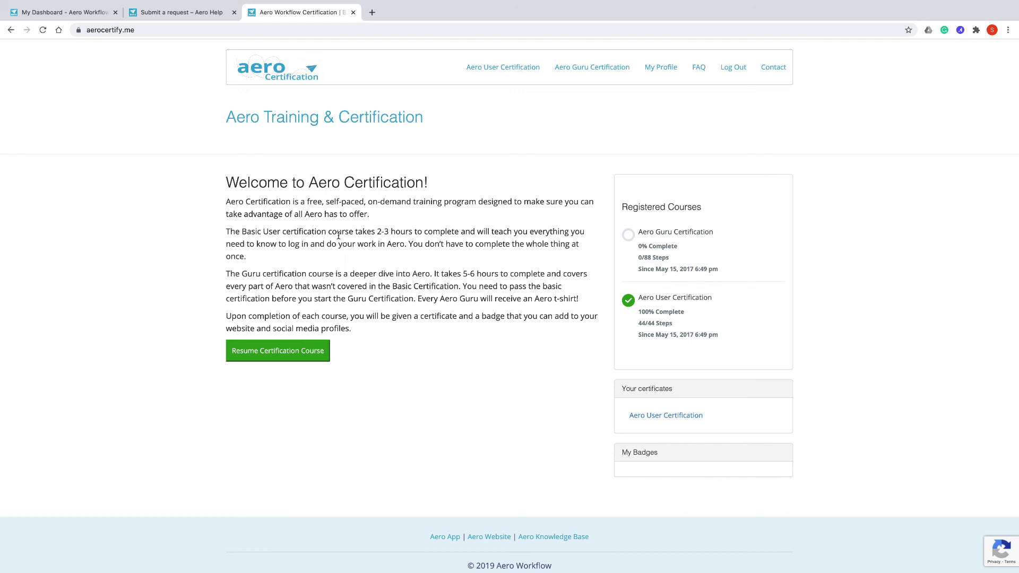
{"action": "left_click", "coordinate": [496, 68]}
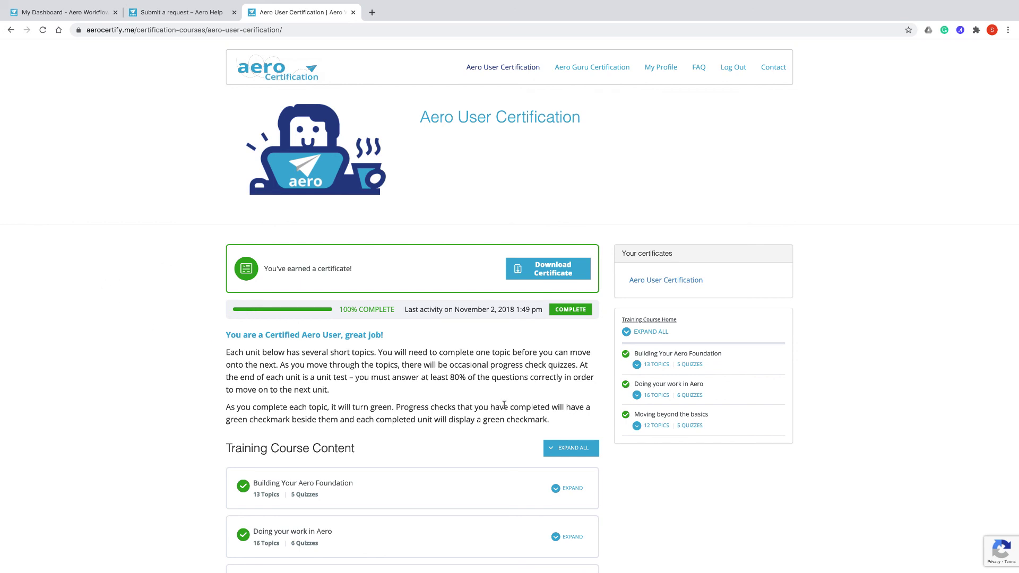
{"action": "left_click", "coordinate": [585, 70]}
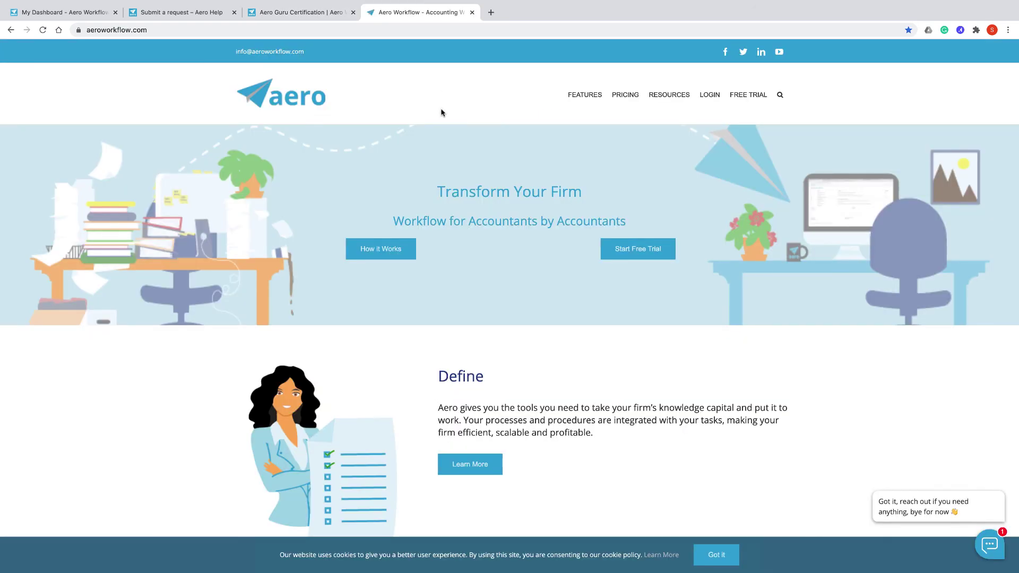
- View the demo page among the Aero website's resources, and return to the site's home page
{"action": "mouse_move", "coordinate": [671, 98]}
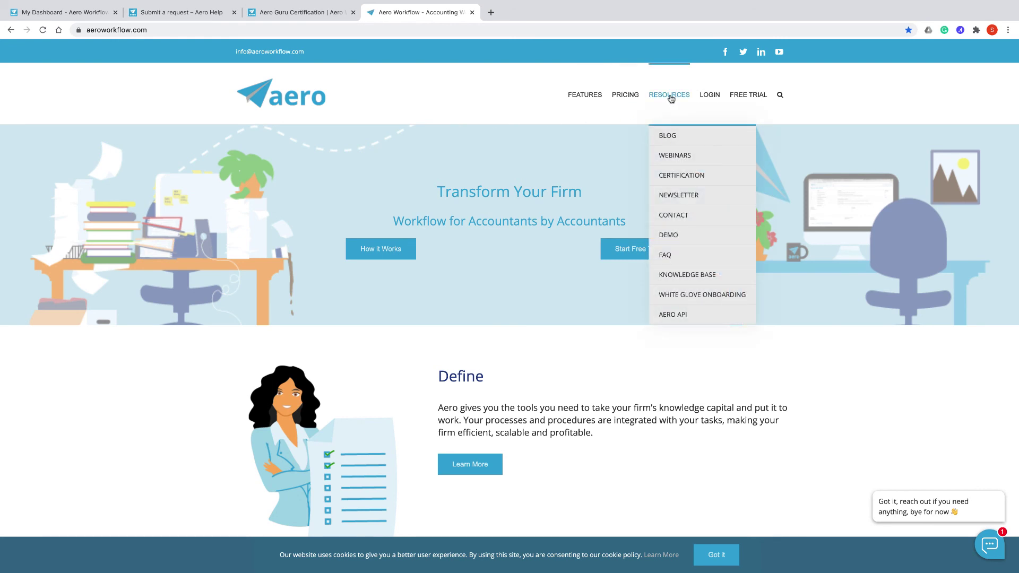
{"action": "left_click", "coordinate": [681, 239]}
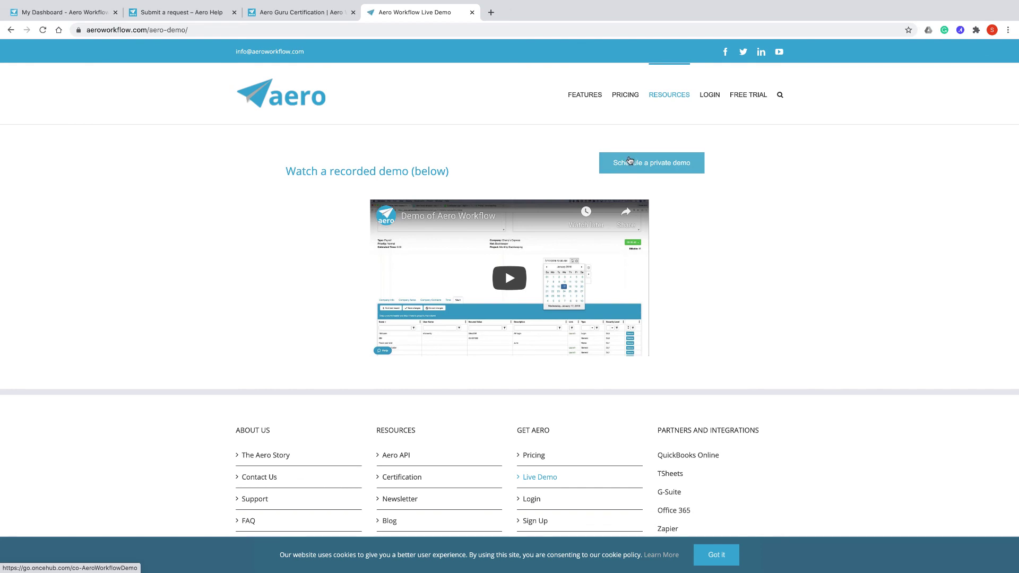
{"action": "left_click", "coordinate": [362, 90]}
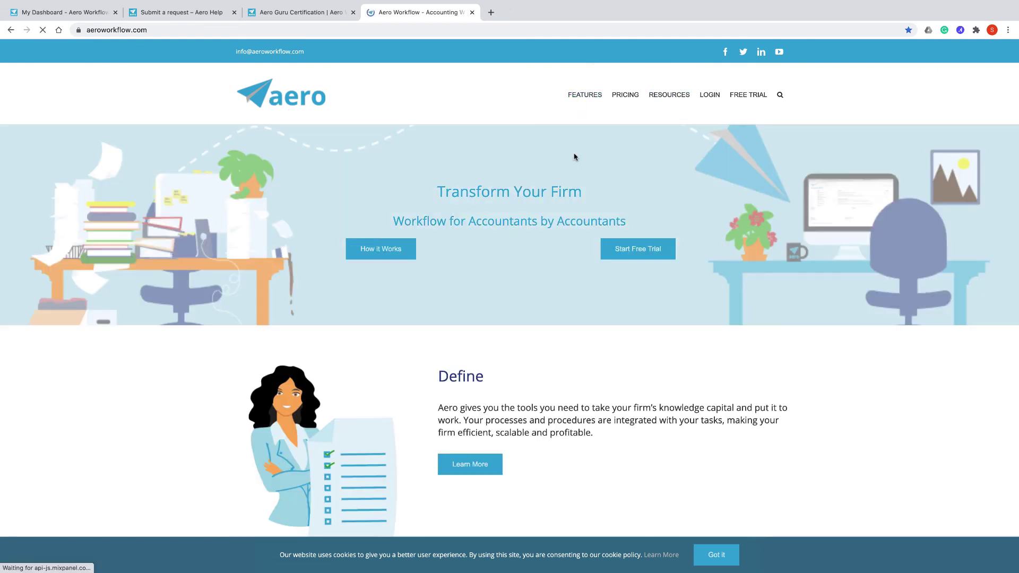